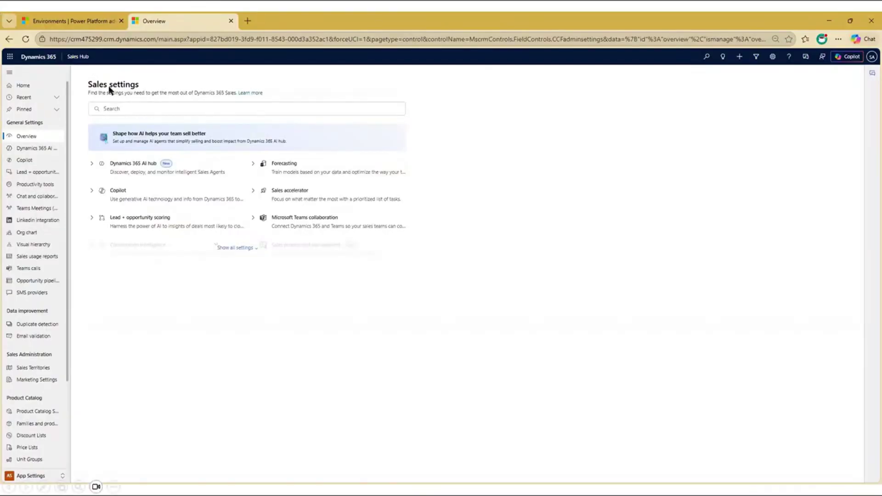
- Open the Copilot setup settings and view the options for turning Copilot on for all apps
left_click(25, 161)
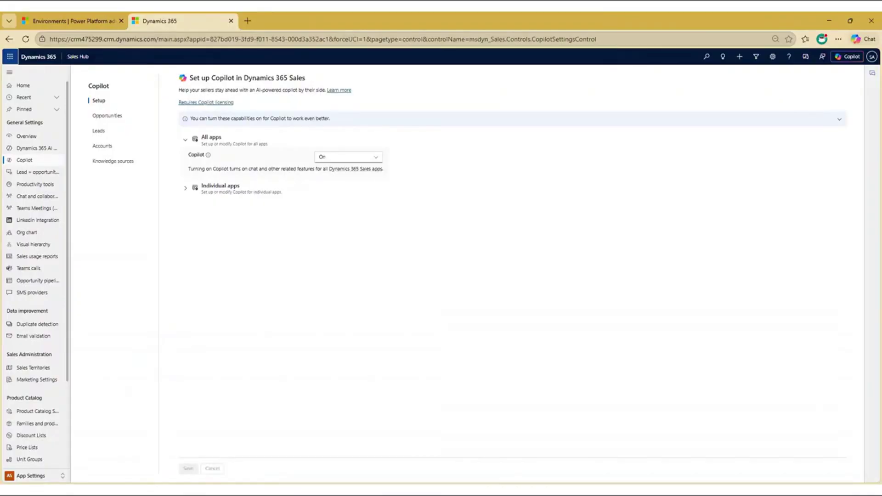
left_click(330, 158)
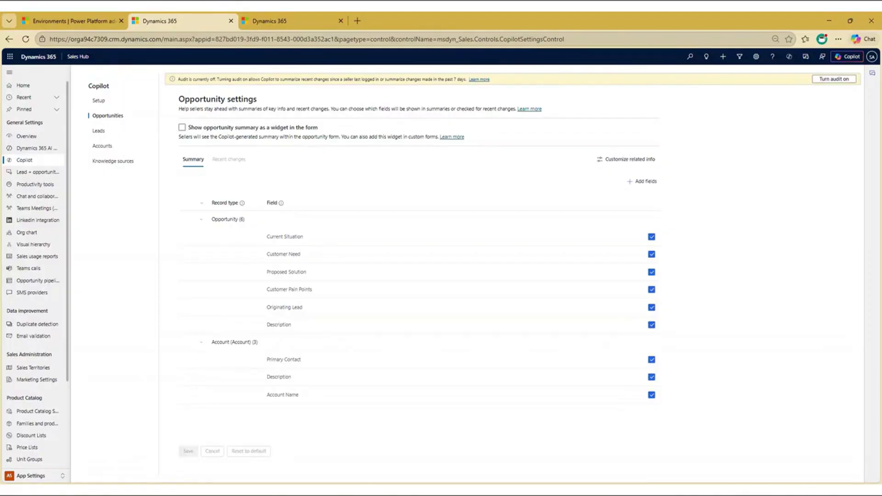
- Review the recent-changes fields in Copilot's opportunity and lead settings
key("ctrl+Tab")
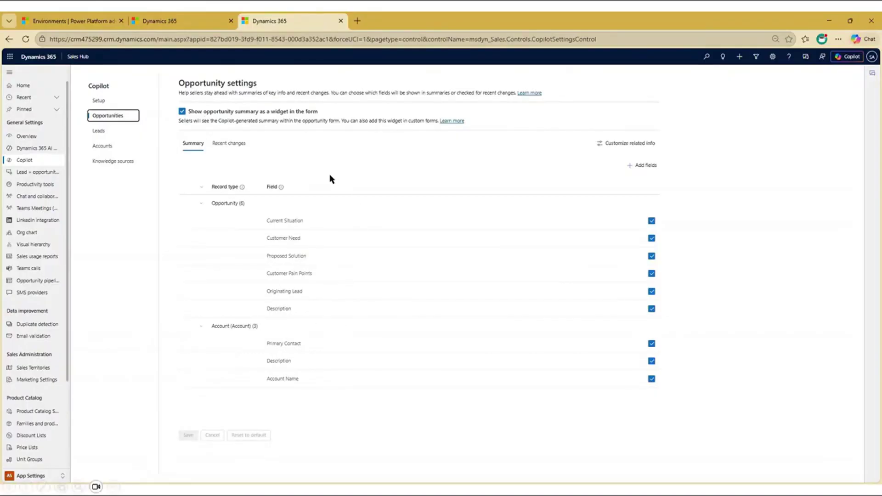
left_click(229, 143)
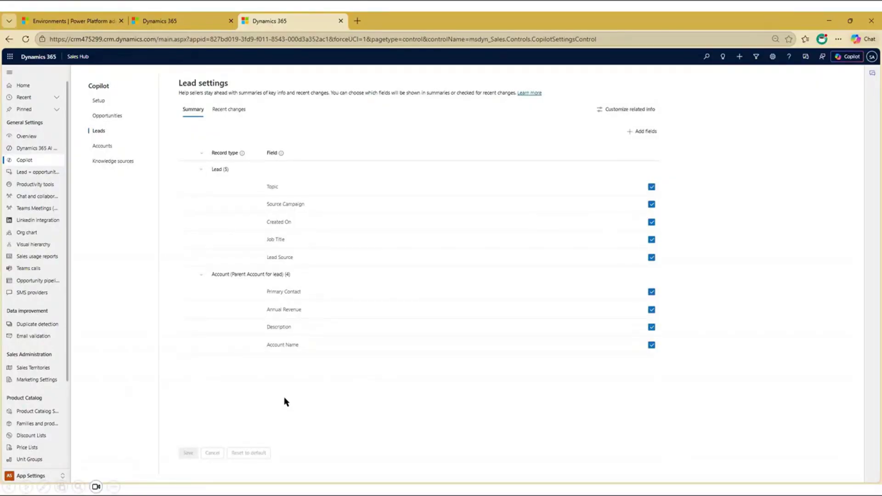
left_click(229, 110)
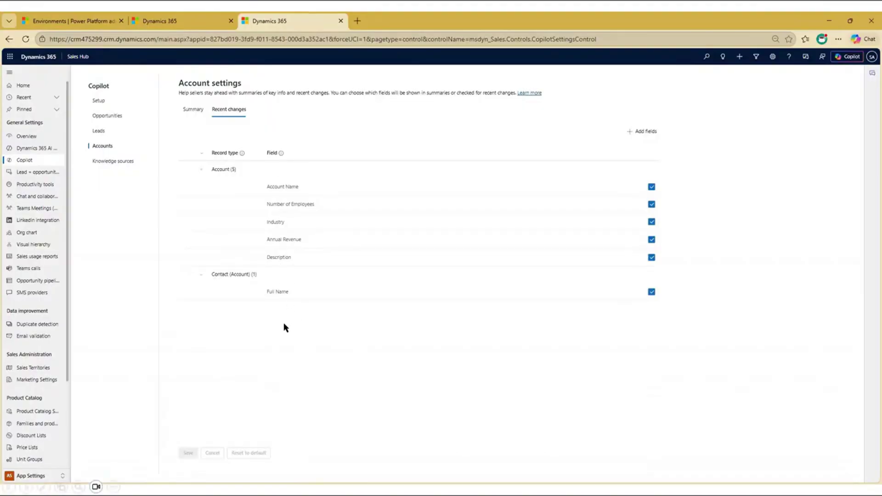
key("Right")
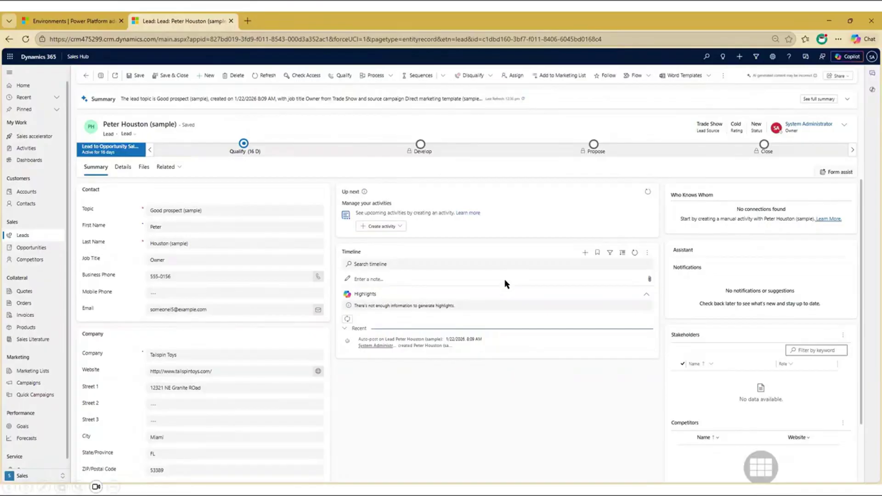
- Ask Copilot to "Summarize this lead" and copy the generated summary into a new email
key("Right")
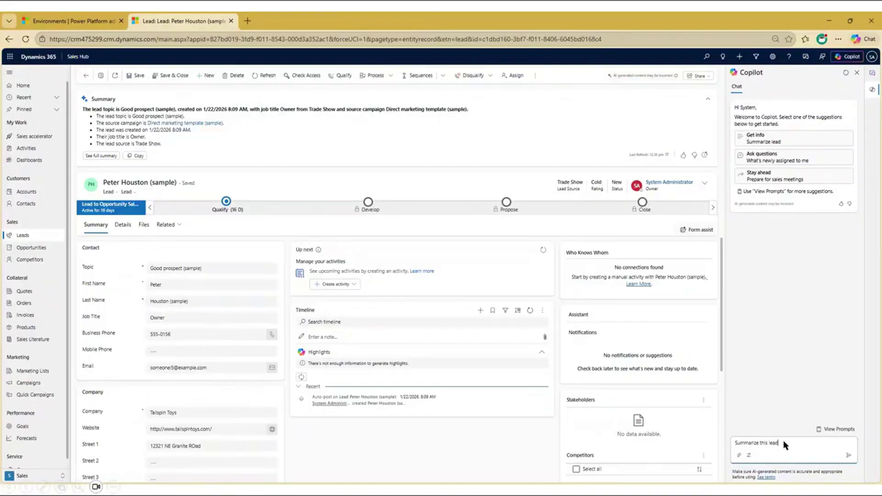
left_click(848, 455)
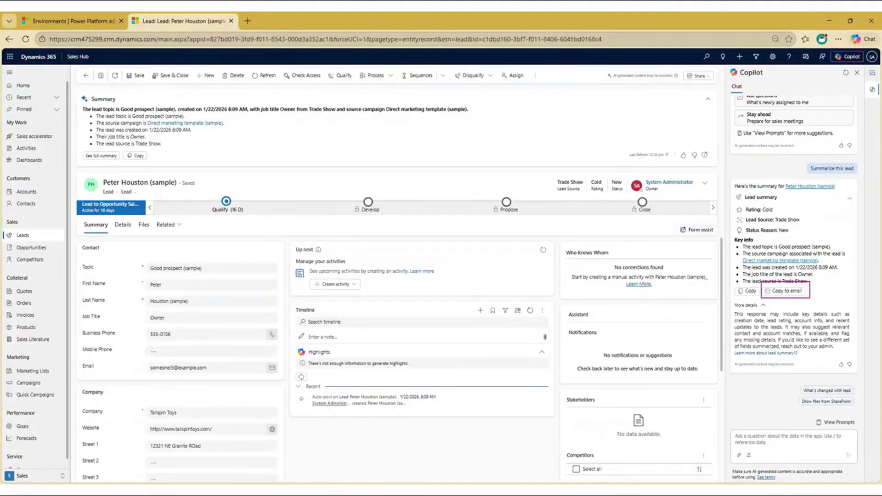
left_click(786, 290)
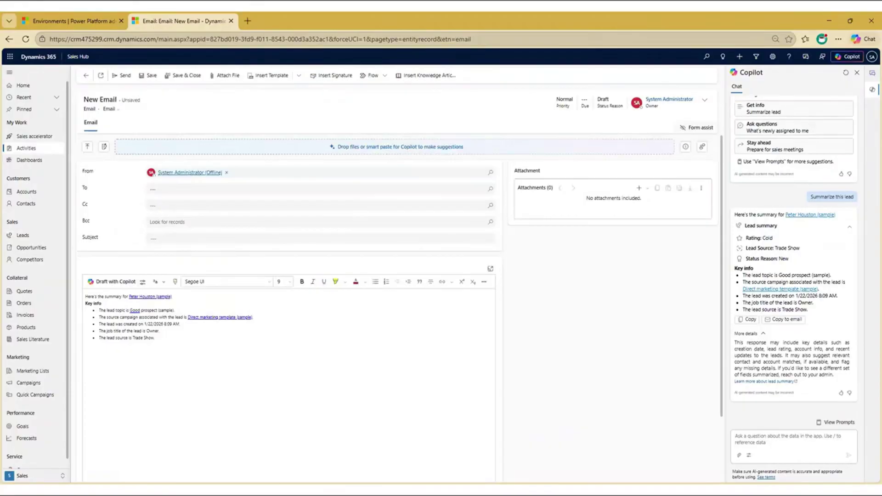
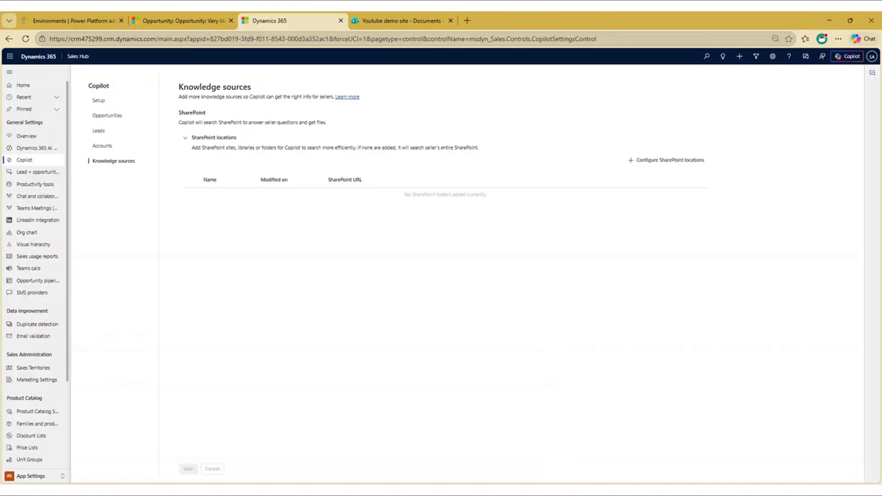
- Start configuring a SharePoint location for Copilot, and copy the link of the Sales documents folder from the SharePoint Youtube demo site
left_click(667, 160)
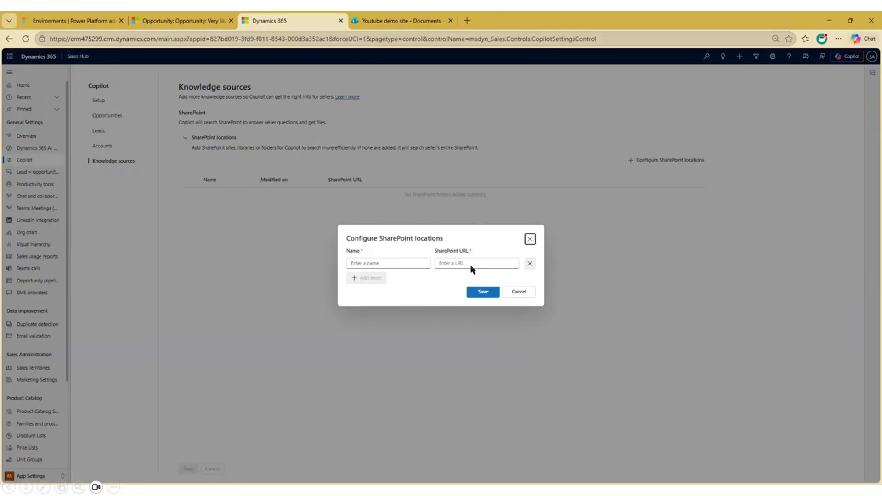
left_click(399, 21)
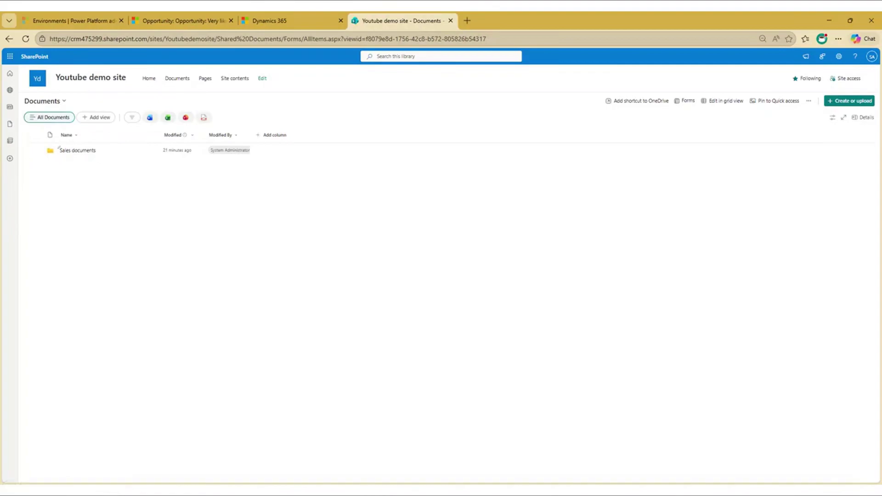
left_click(130, 150)
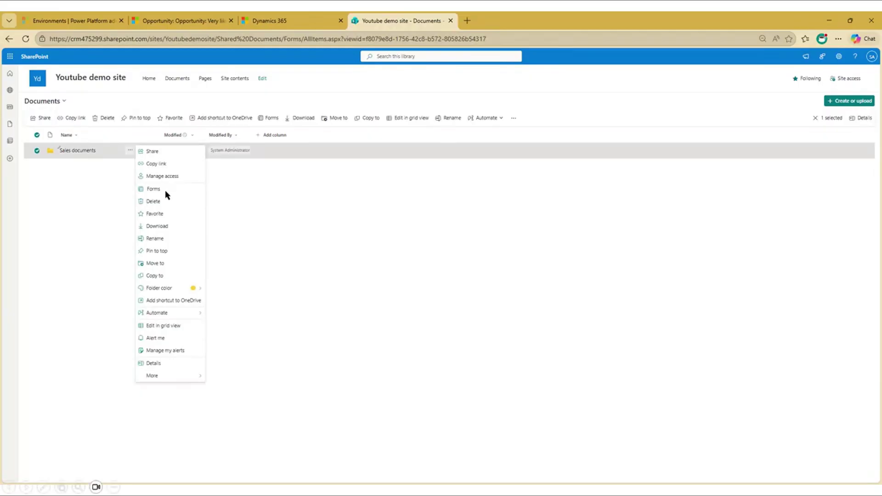
left_click(157, 164)
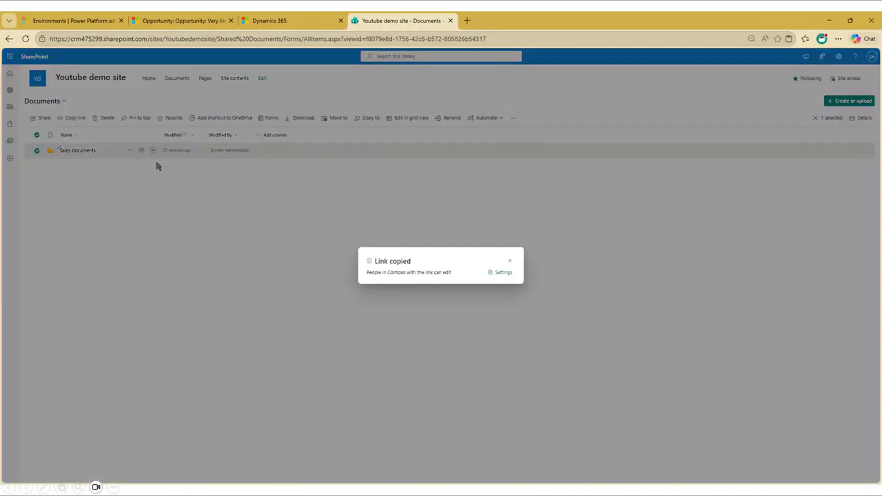
- Back in Dynamics 365, add a SharePoint location named "Sales documents" with the copied folder link and save it
left_click(354, 233)
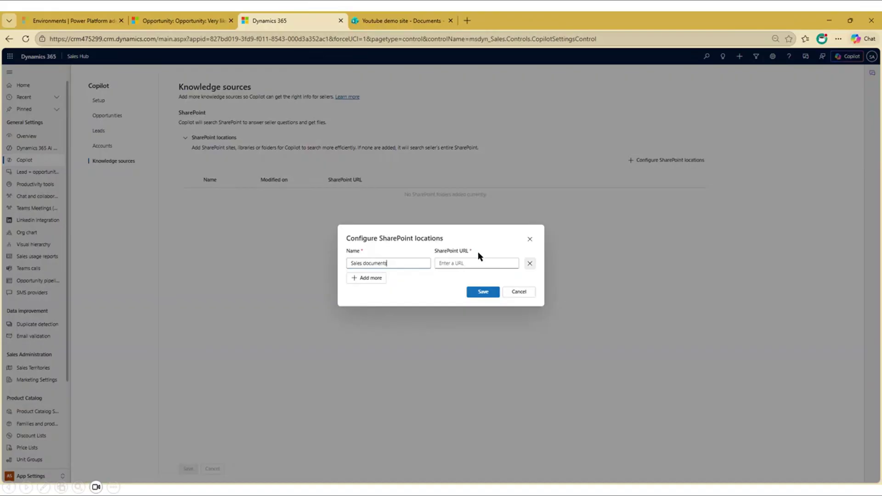
key("Tab")
key("ctrl+v")
left_click(488, 292)
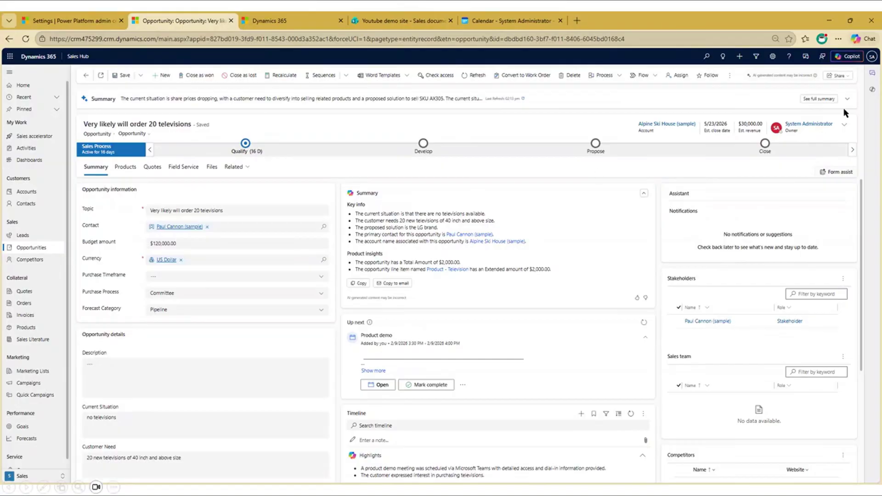
- On the television opportunity, ask Copilot to "Show files from SharePoint related to television" using its ready-made prompt
left_click(873, 90)
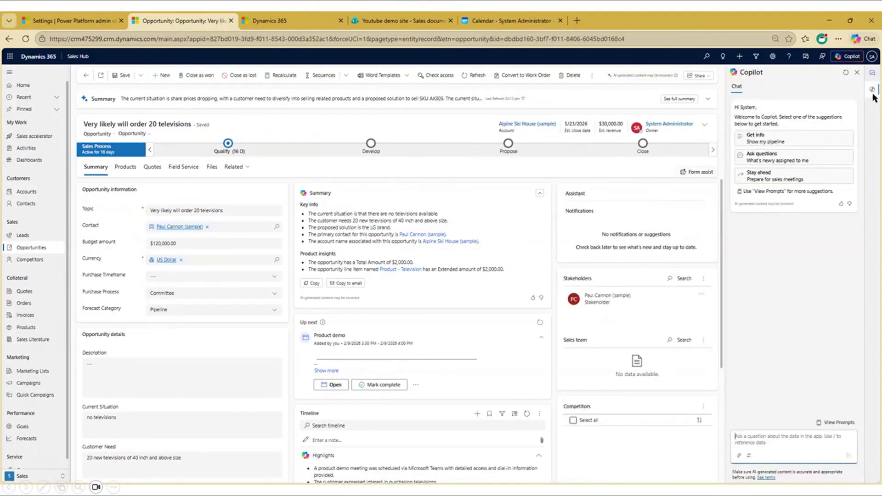
left_click(835, 423)
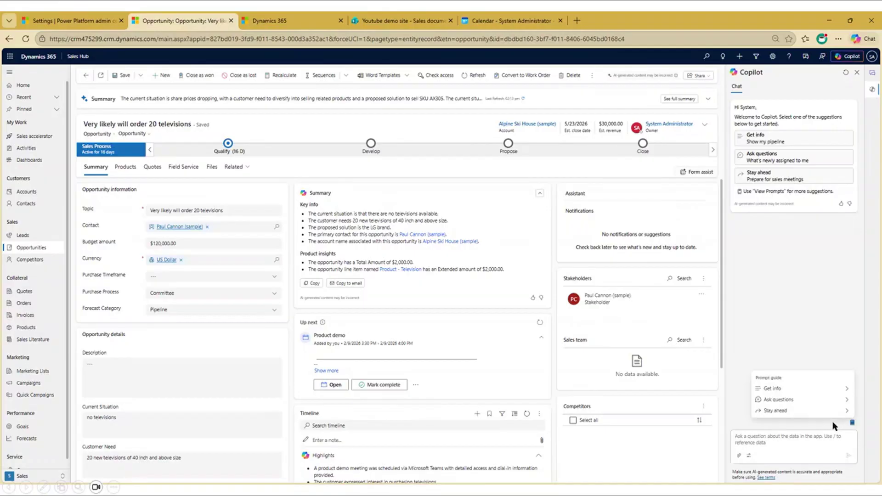
left_click(773, 387)
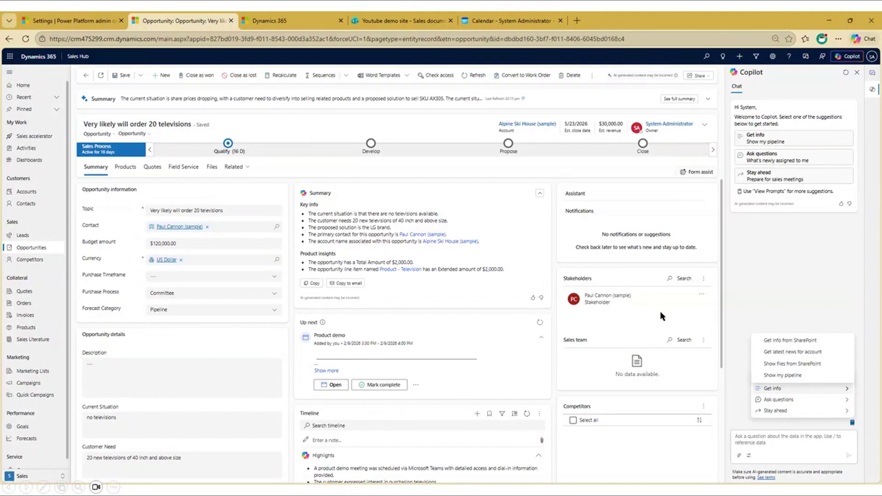
left_click(792, 363)
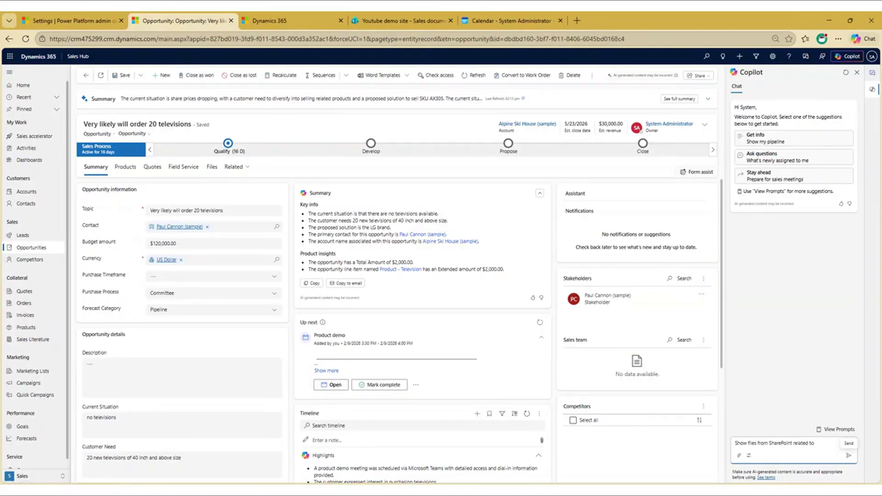
type("television")
left_click(849, 456)
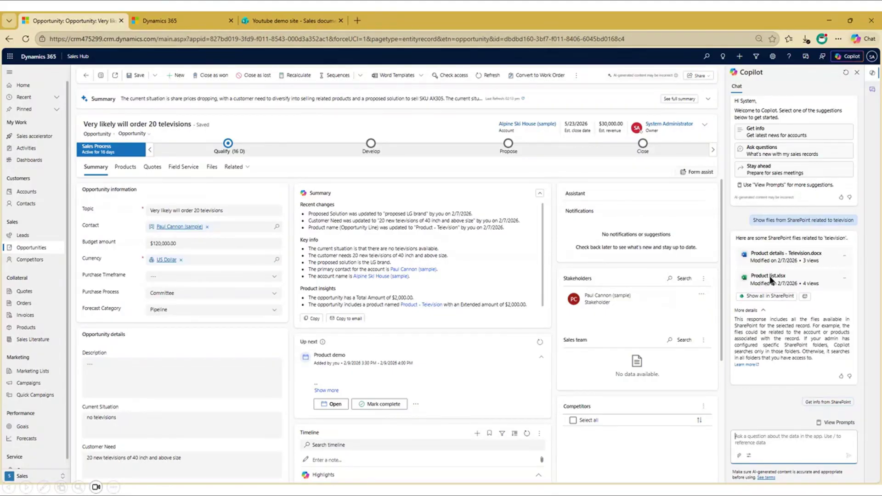
- Open the Product details - Television.docx file from Copilot's answer, read it and close it again
left_click(845, 255)
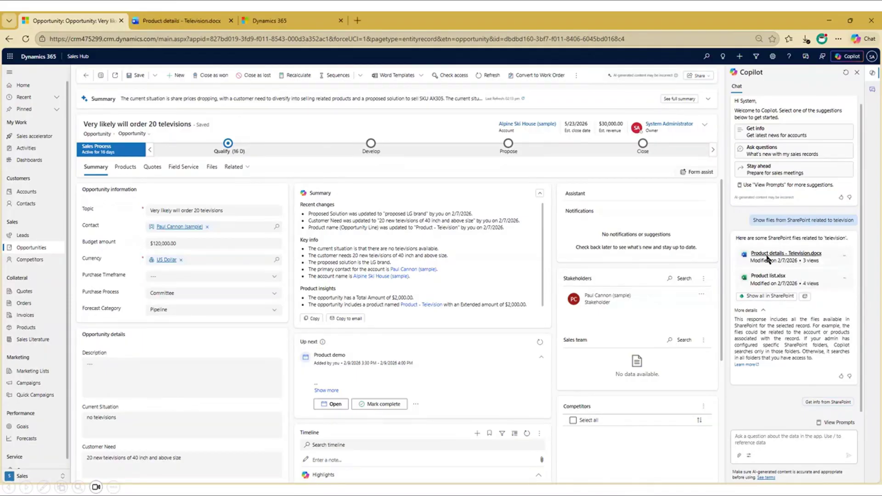
left_click(776, 254)
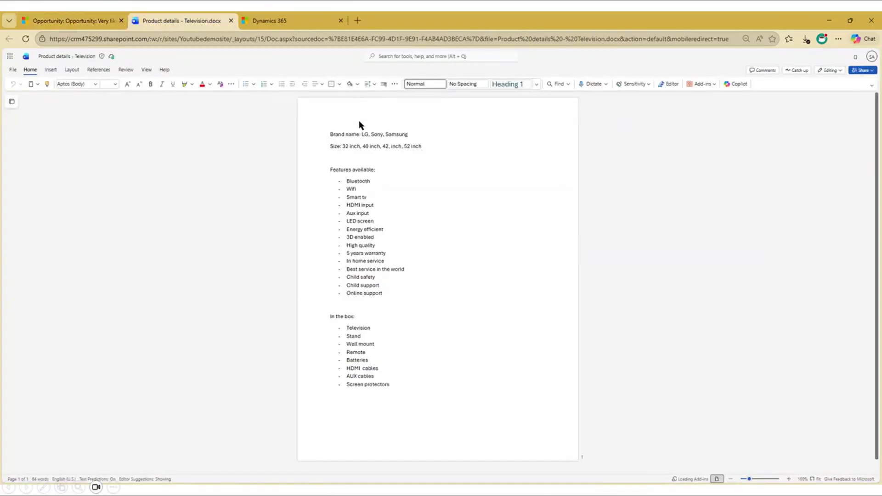
key("ctrl+w")
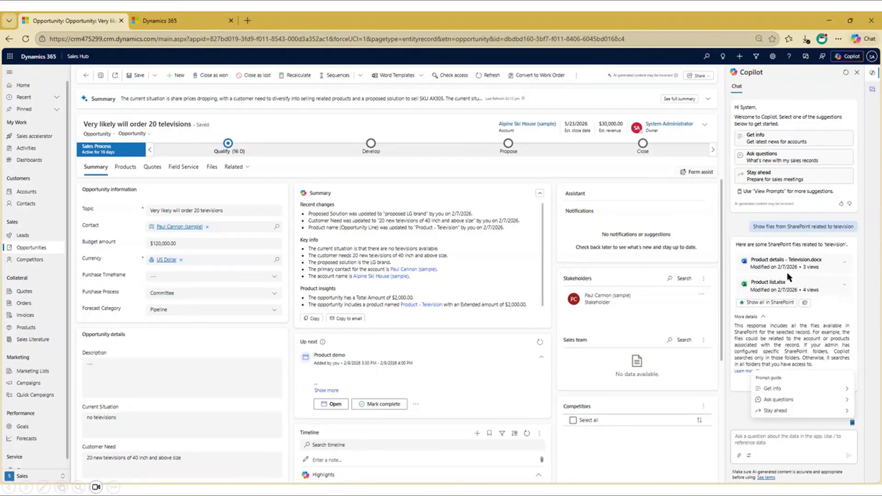
- Ask Copilot to "Get info from SharePoint about LG television feature" and expand the references of the answer
left_click(776, 389)
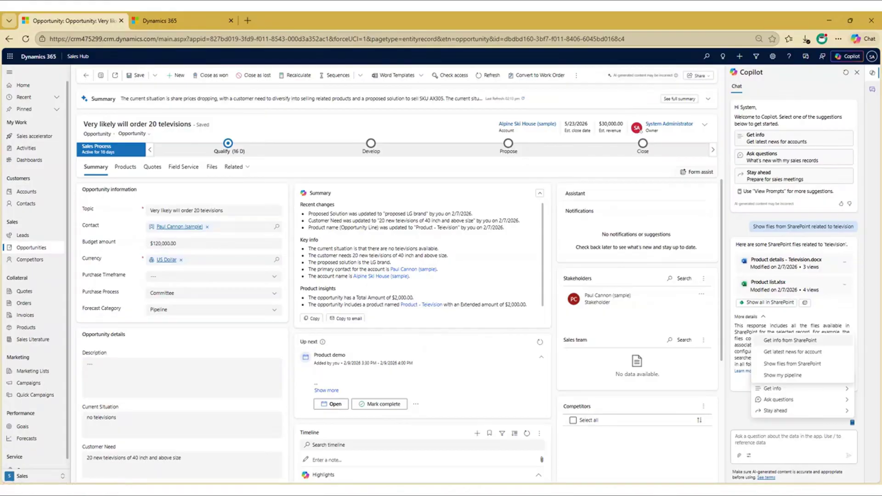
left_click(803, 340)
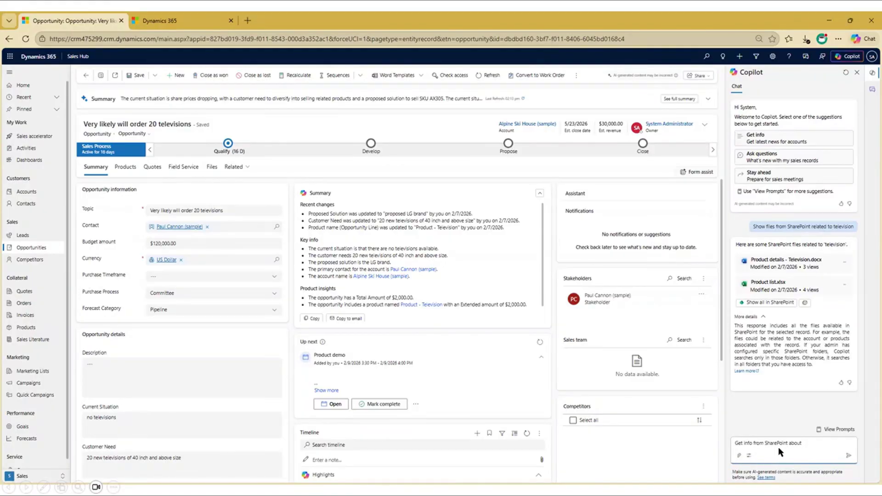
type("LG television feature")
left_click(849, 456)
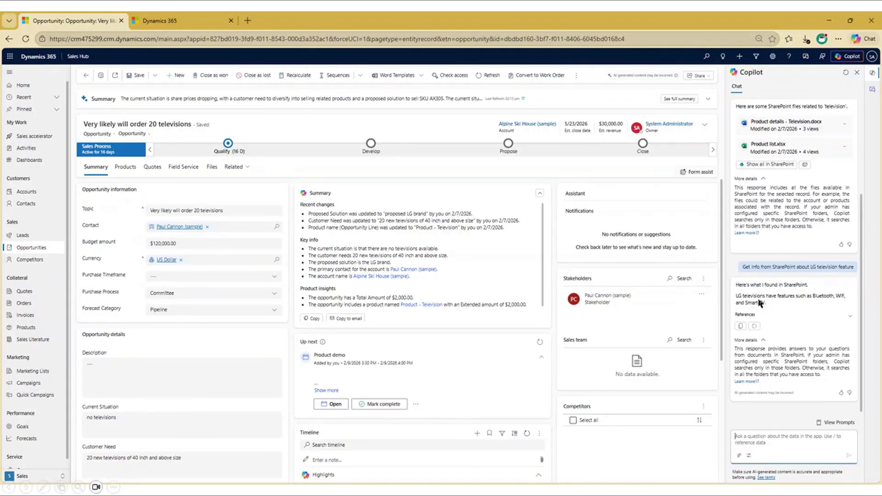
left_click(850, 315)
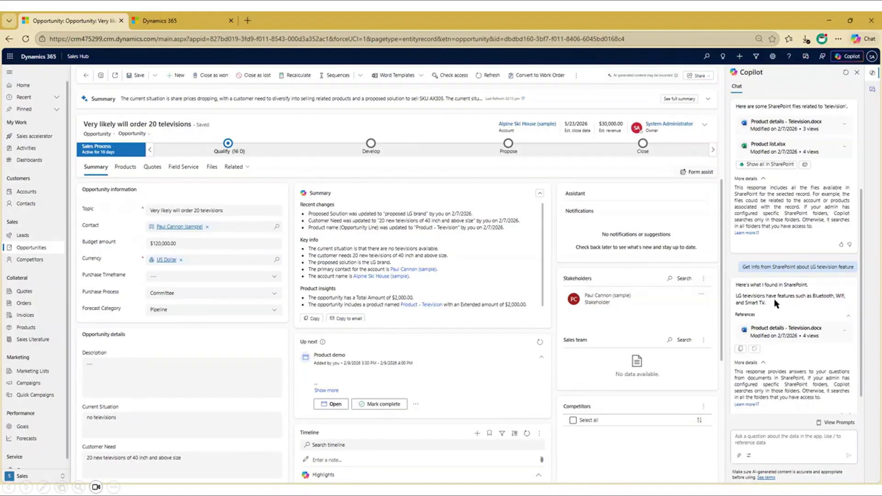
key("Right")
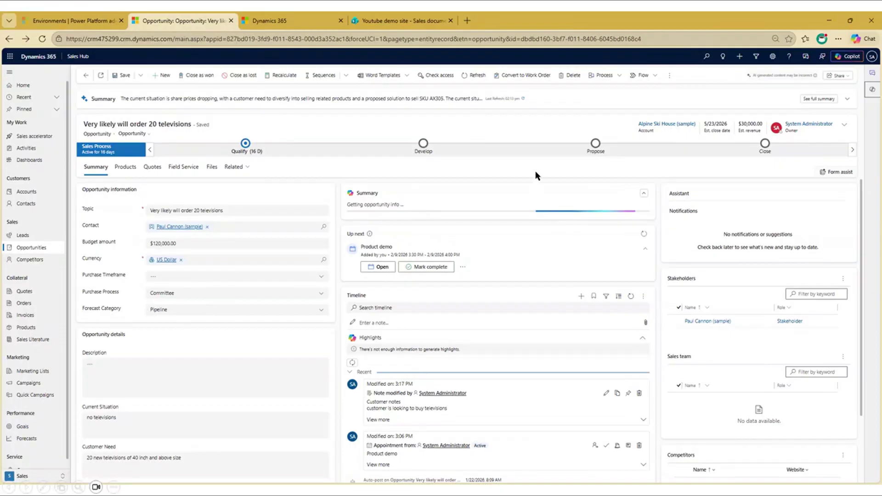
- Open Copilot on the television opportunity and send the ready-made "Prepare for sales meetings" prompt
left_click(872, 89)
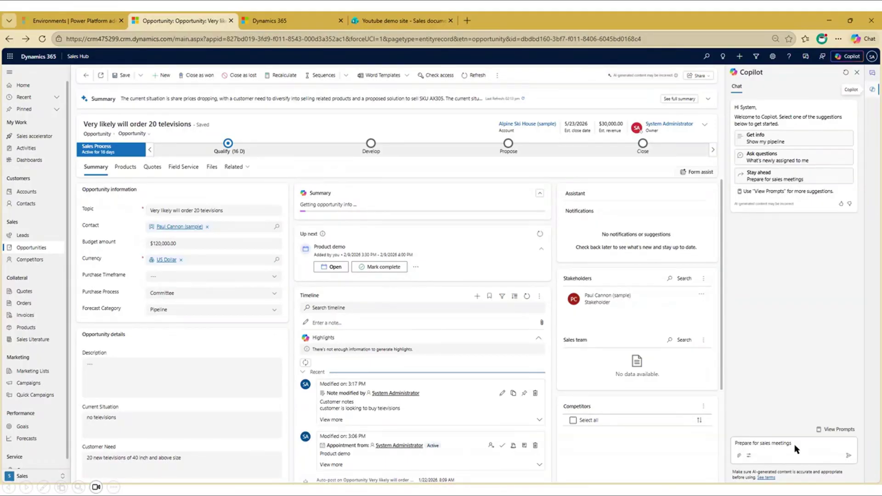
left_click(834, 430)
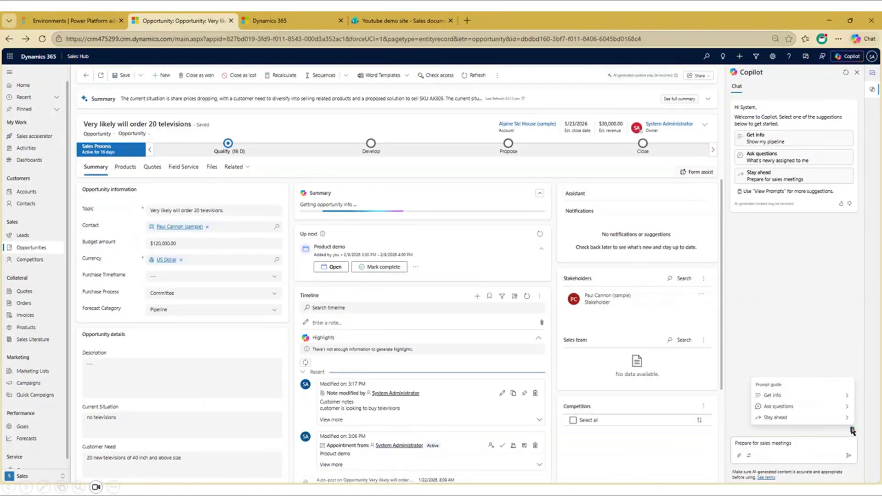
mouse_move(818, 417)
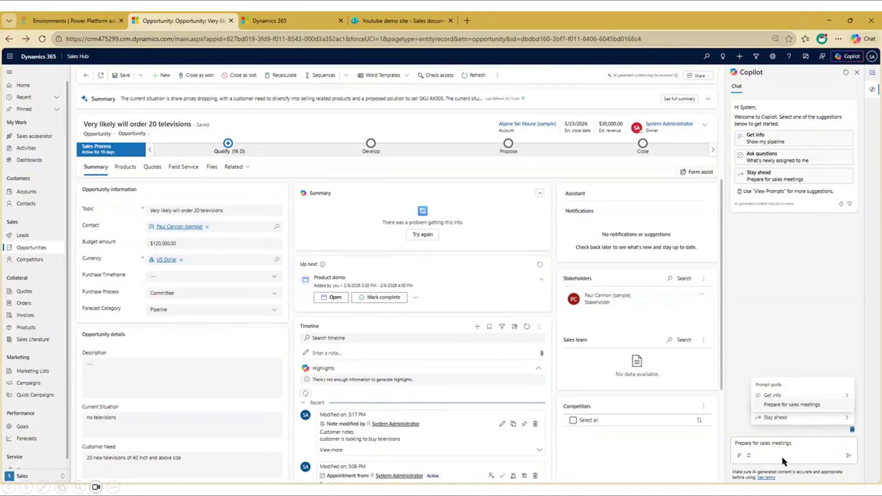
left_click(787, 419)
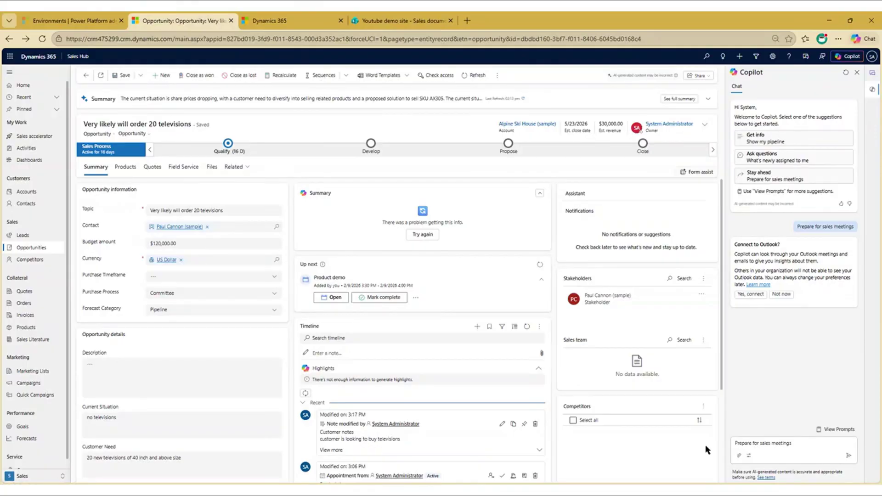
- Allow Copilot to connect to Outlook and have it prepare notes for the Product demo meeting
left_click(756, 294)
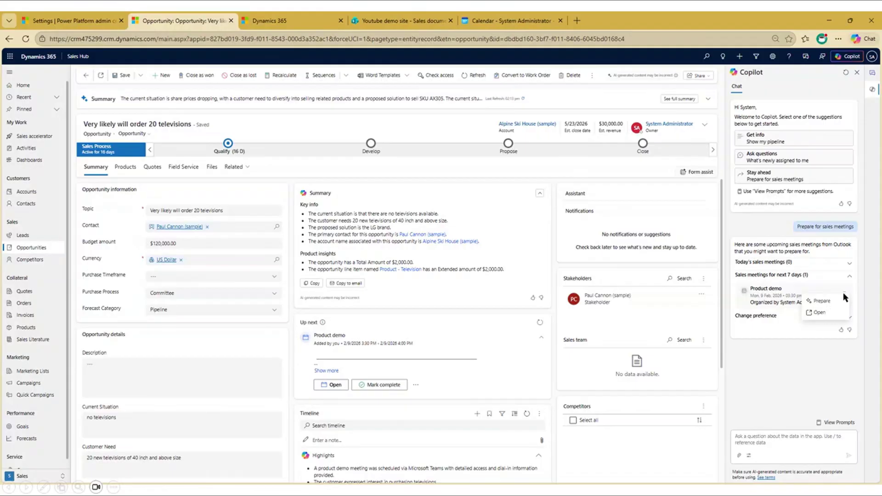
left_click(821, 301)
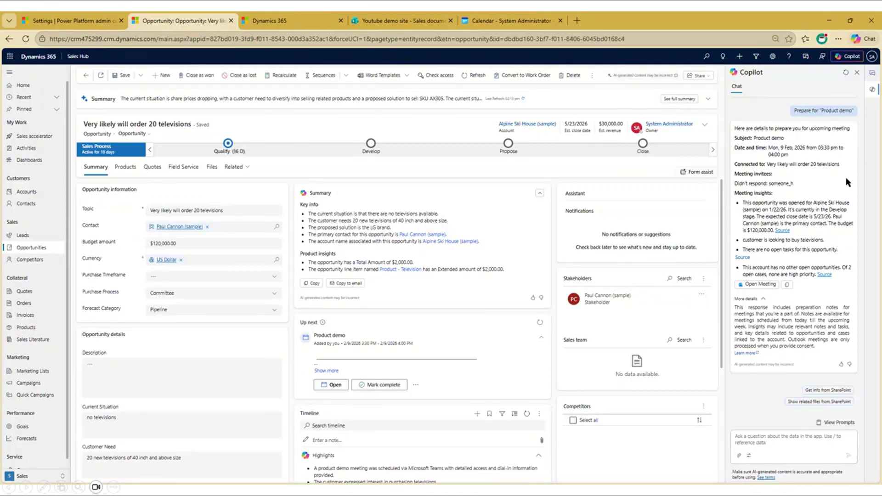
left_click(779, 340)
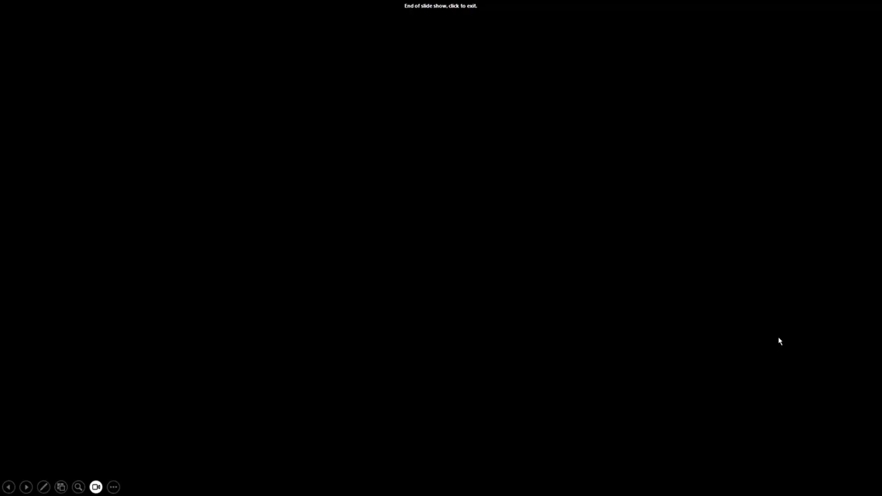
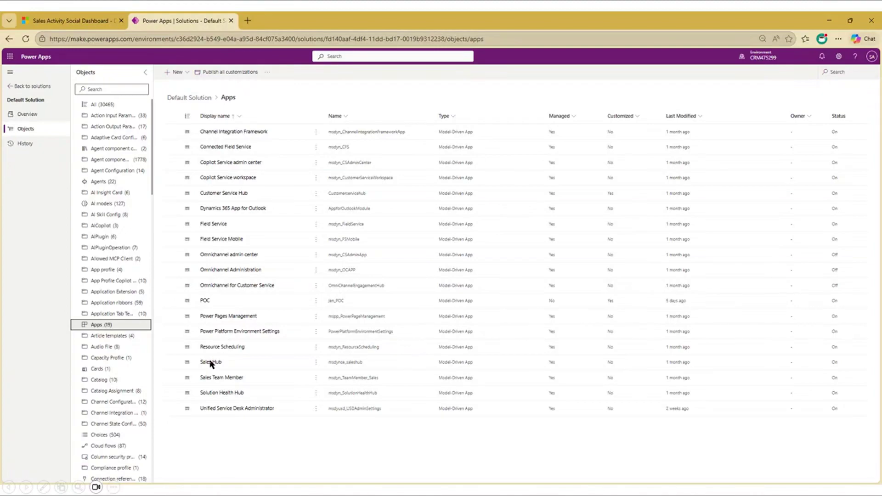
- Open the Sales Hub app from the Default Solution for editing and look through the Features in its settings
left_click(211, 363)
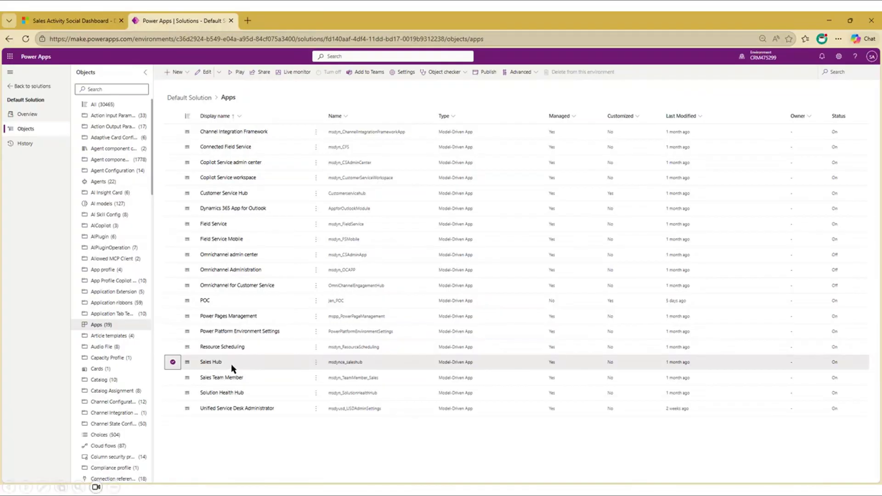
left_click(214, 363)
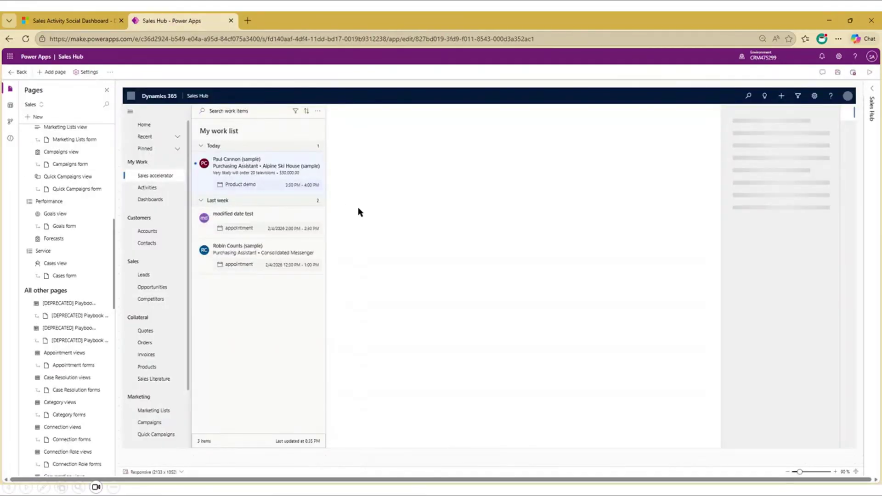
left_click(89, 74)
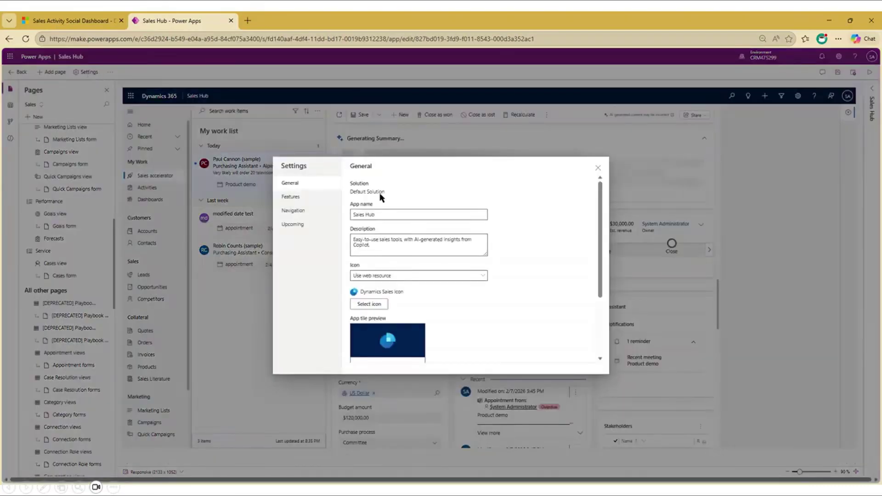
left_click(298, 198)
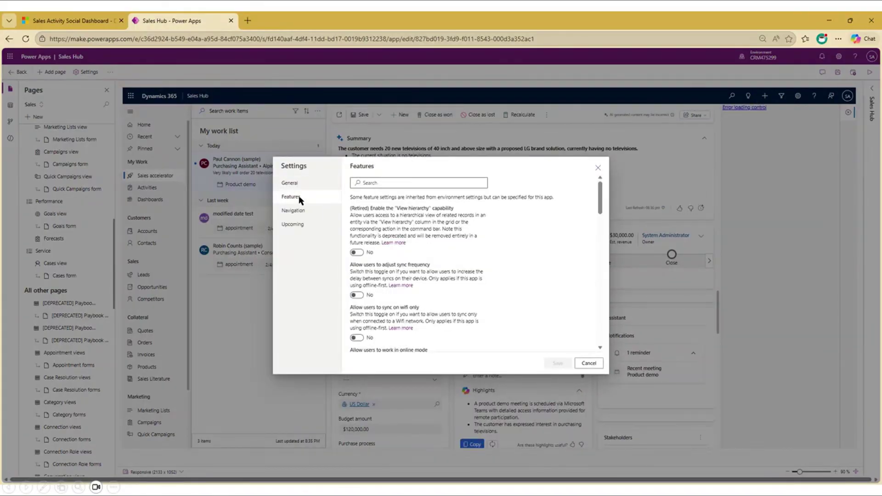
scroll(460, 236, "down", 10)
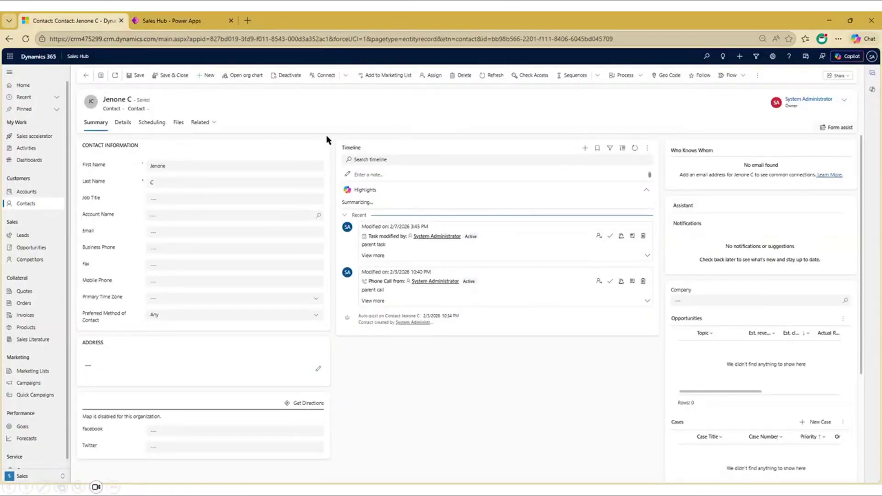
- Create an email from the contact's timeline and have Copilot generate it from "Draft an email to customer asking for availability on coming friday"
left_click(585, 148)
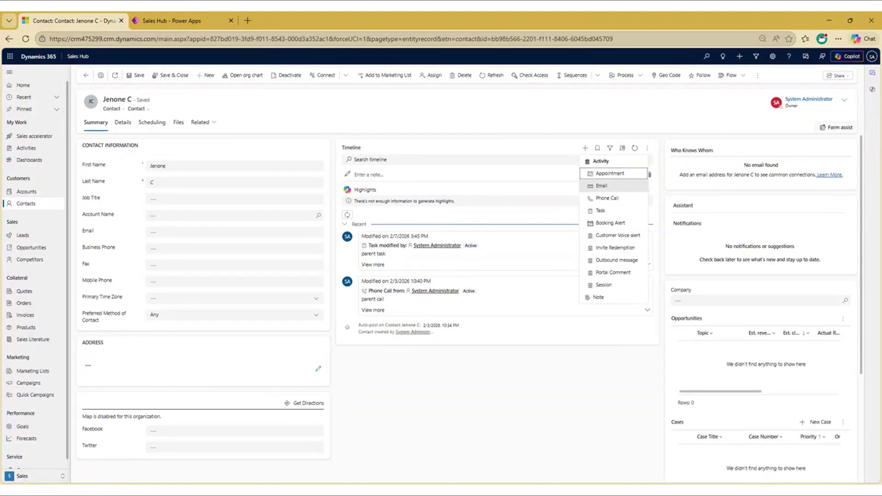
left_click(608, 185)
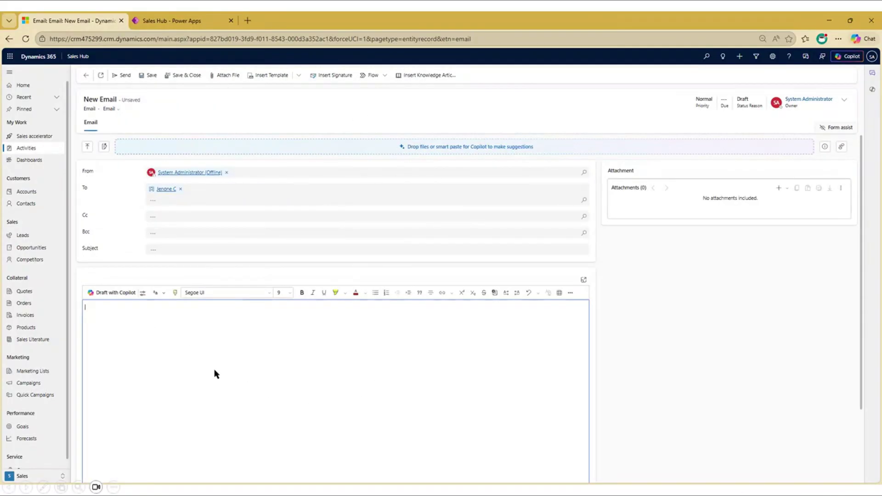
left_click(109, 293)
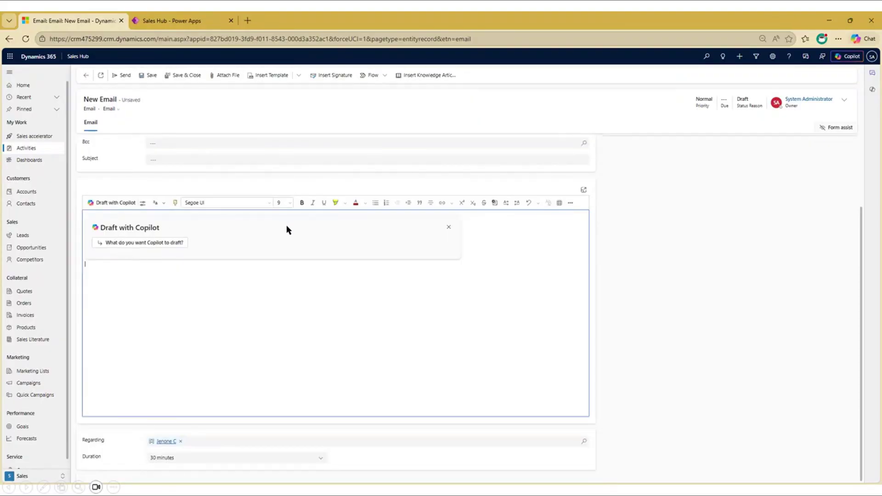
left_click(250, 225)
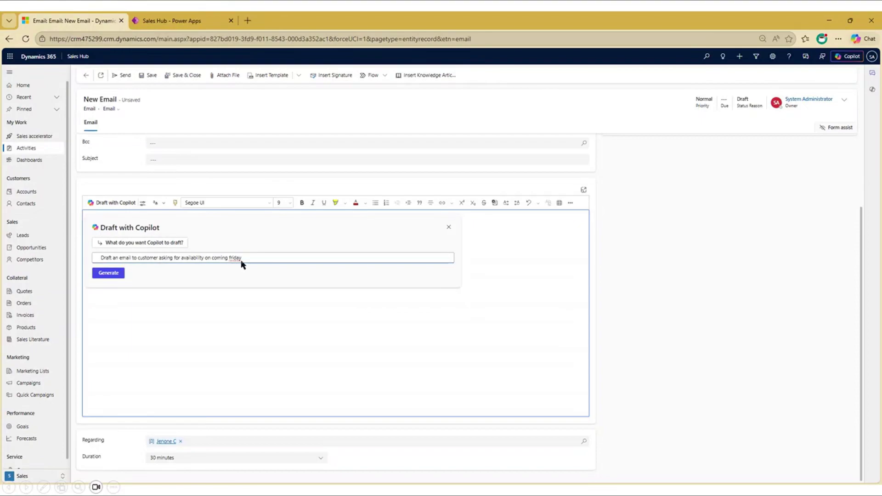
left_click(107, 274)
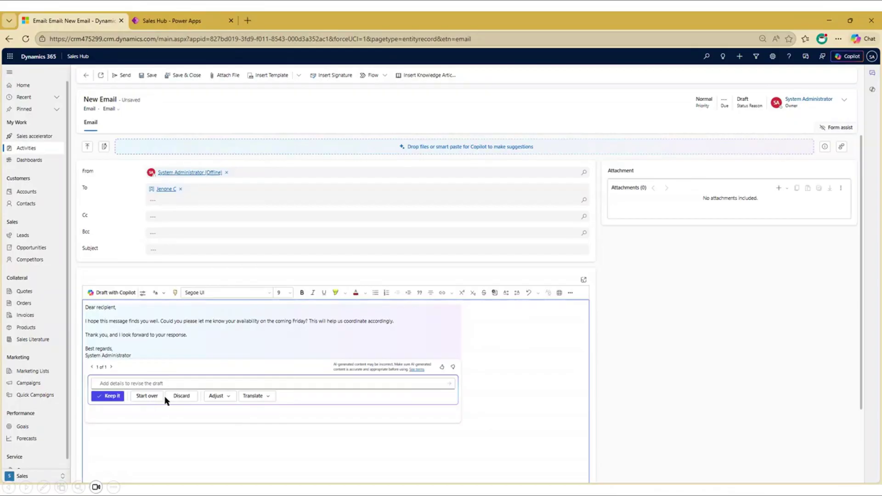
- Look at the length and tone options for adjusting the generated email draft and close them
left_click(216, 396)
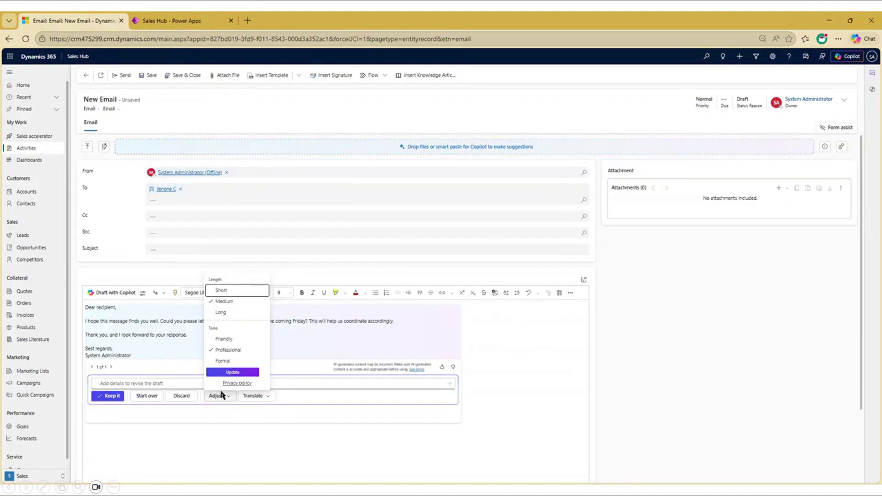
key("Escape")
key("Tab")
key("Return")
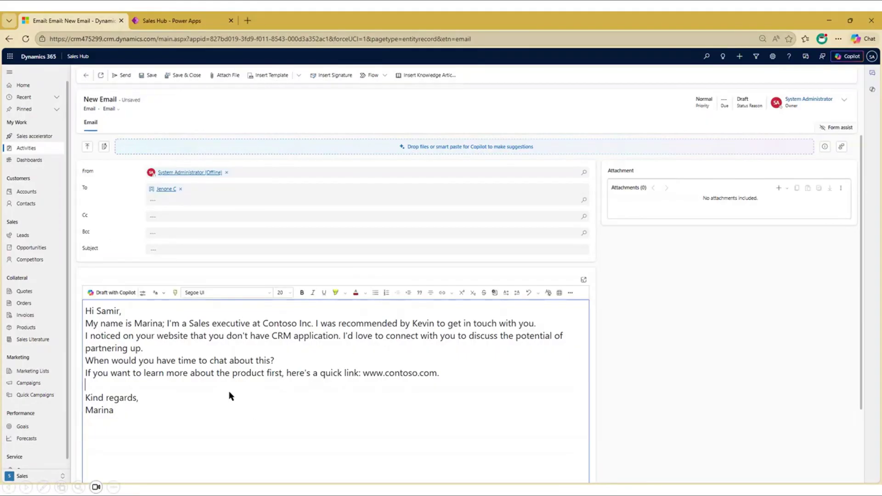
- Have Copilot rewrite the email's body text between the greeting and the closing with Short length and Friendly tone
left_click_drag(440, 373, 85, 324)
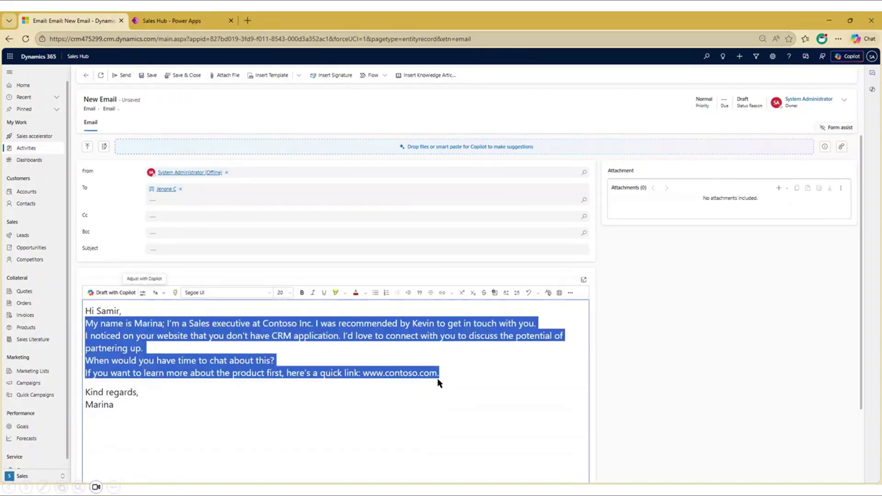
left_click(143, 294)
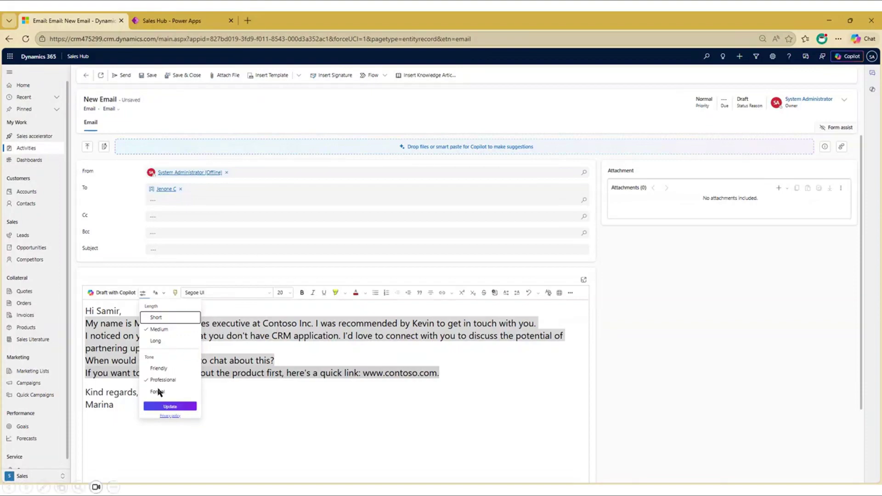
left_click(170, 368)
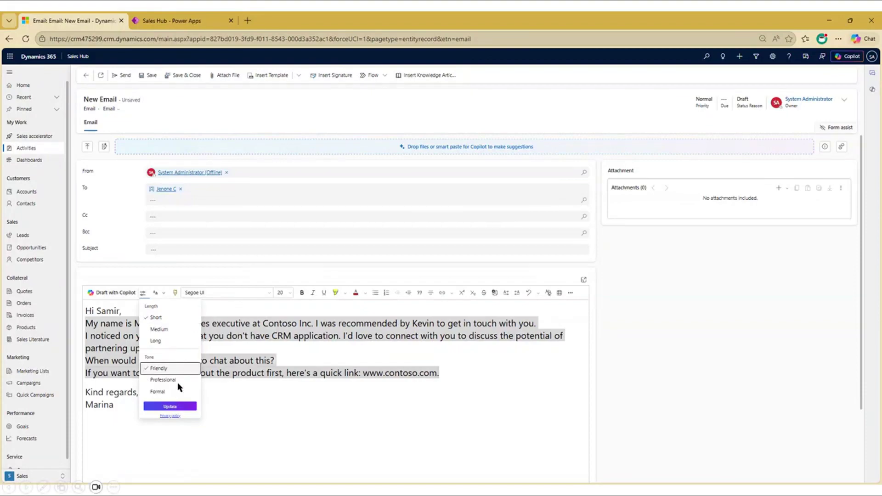
left_click(149, 318)
left_click(175, 407)
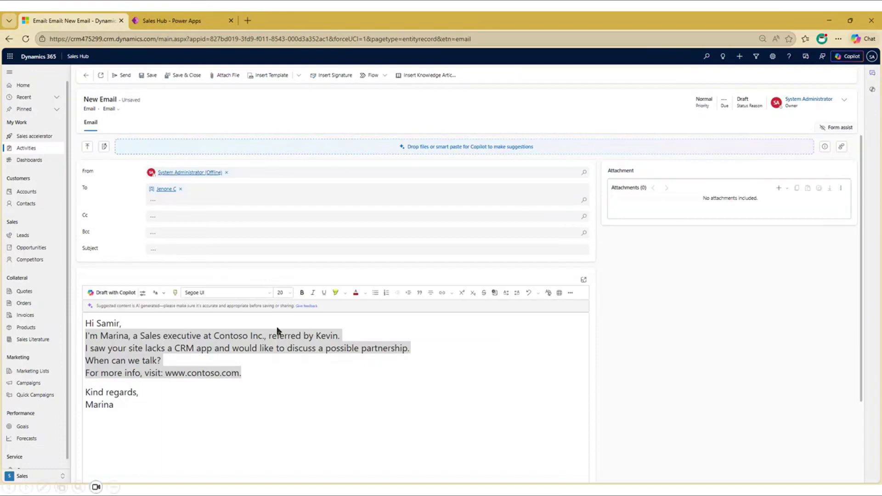
left_click(122, 122)
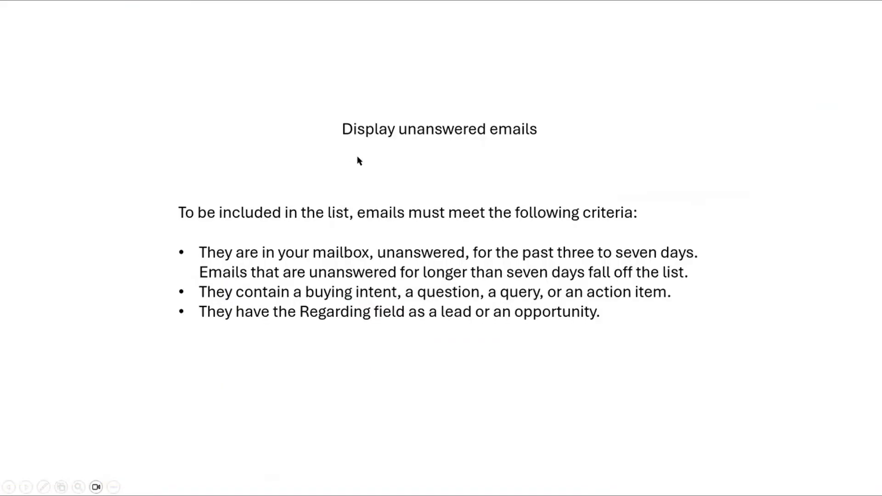
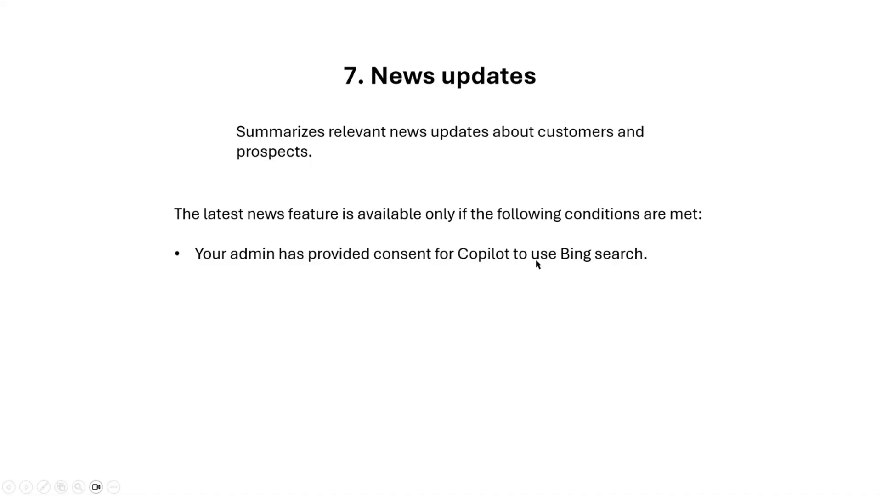
key("Right")
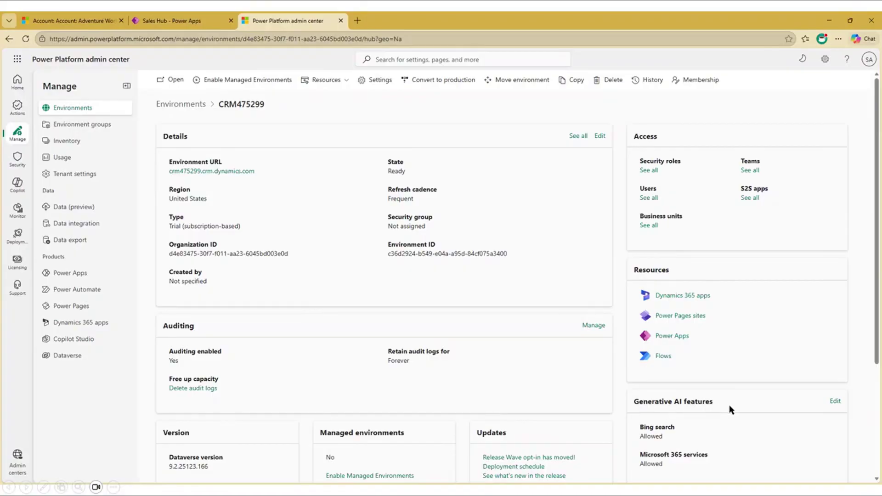
- Open the Generative AI features of the CRM475299 environment for editing
left_click(836, 401)
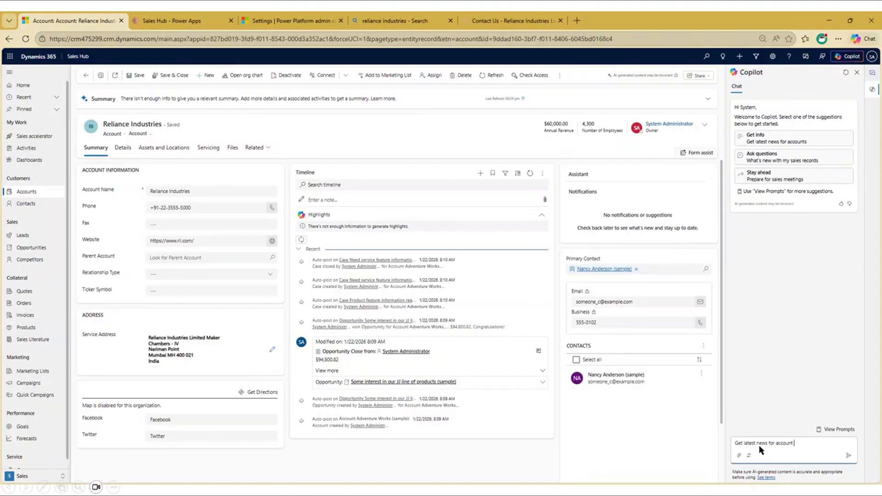
- Choose the ready-made "Get latest news for account" prompt in Copilot and send it
key("slash")
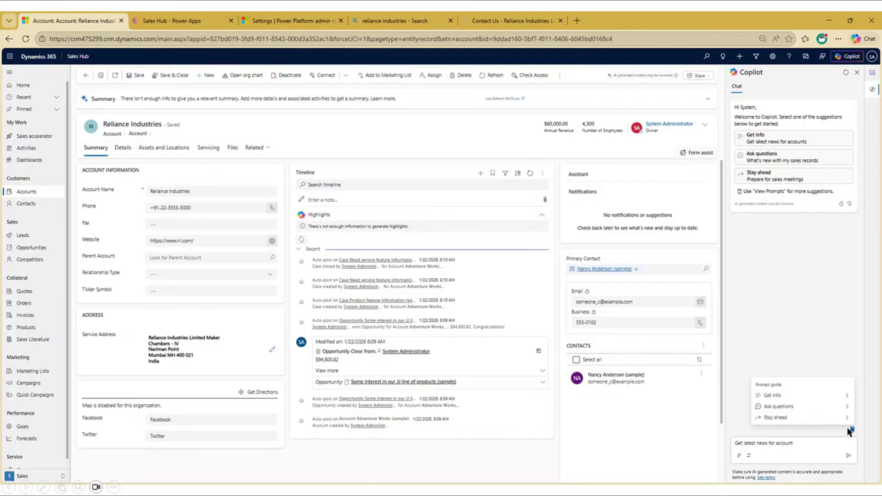
key("Right")
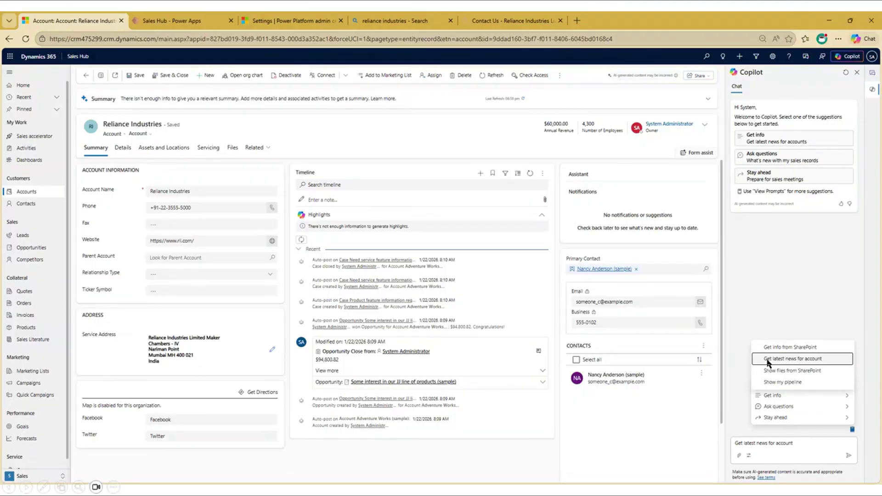
left_click(796, 363)
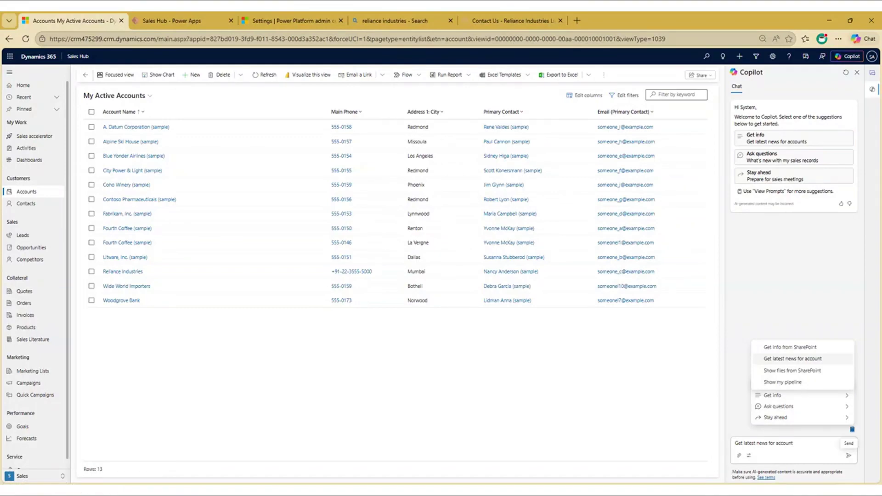
left_click(848, 456)
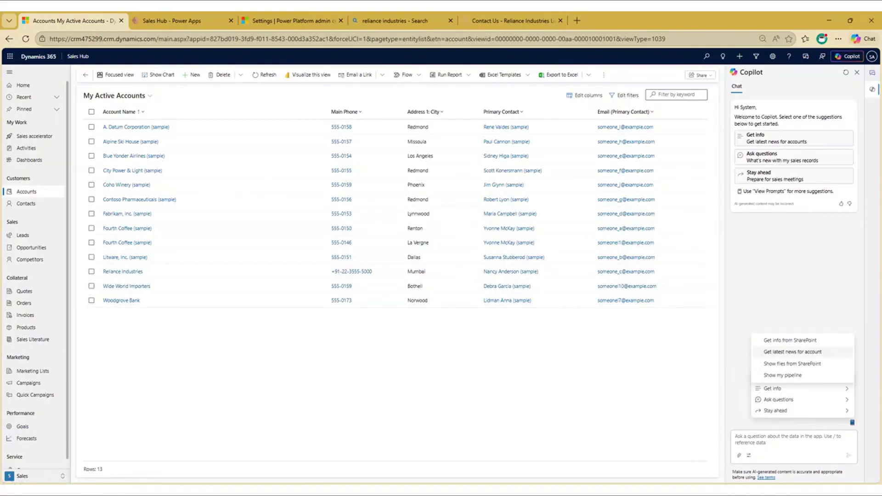
- Ask Copilot to "Get latest news for account" with the Reliance Industries record inserted as the reference
left_click(793, 352)
key("Return")
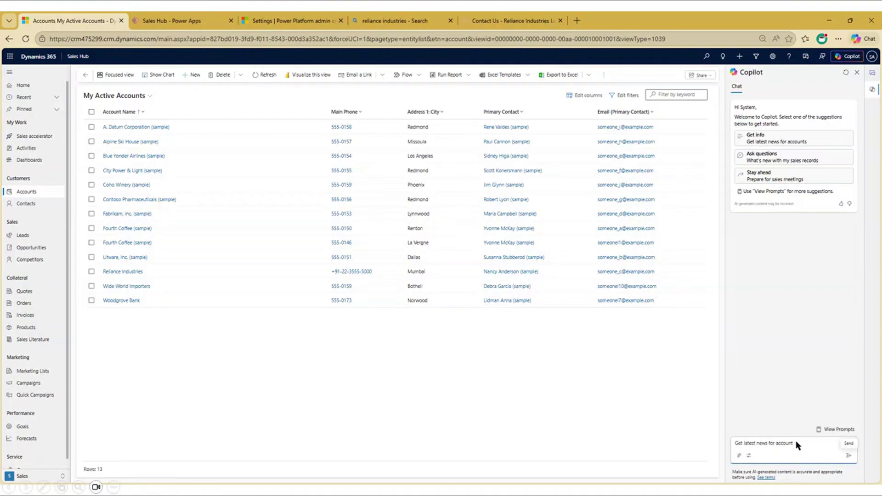
type("/")
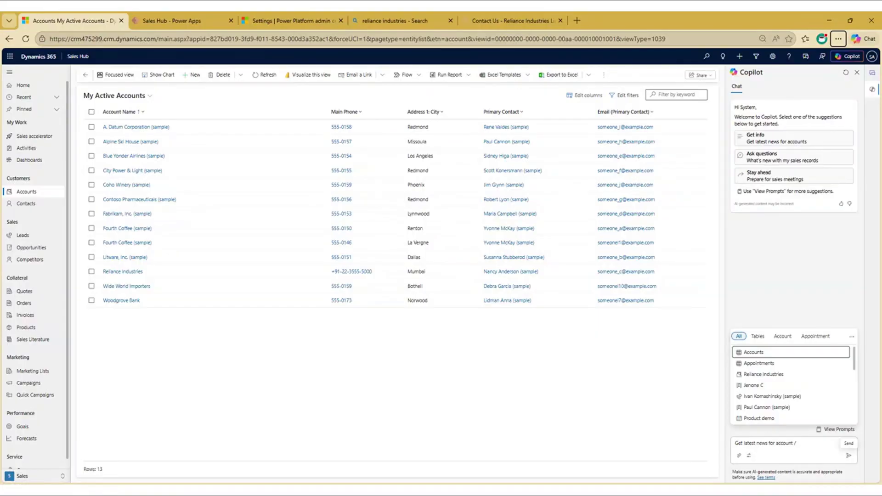
key("Down")
key("Down")
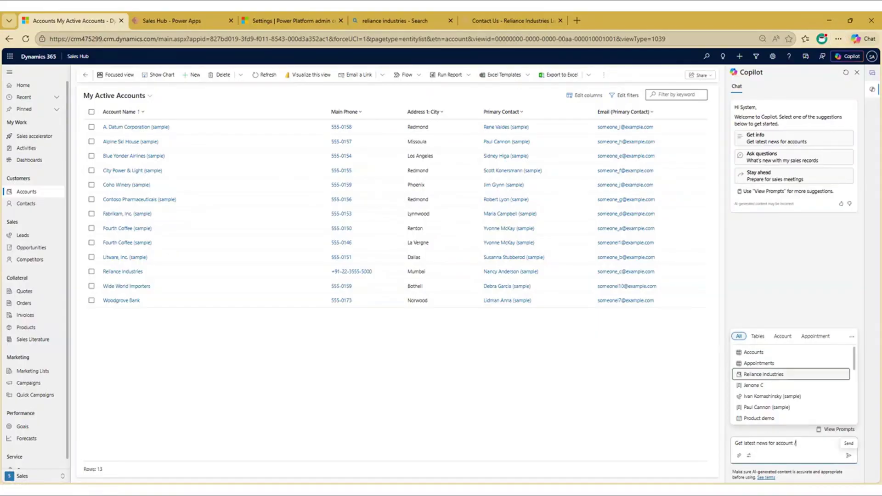
key("Return")
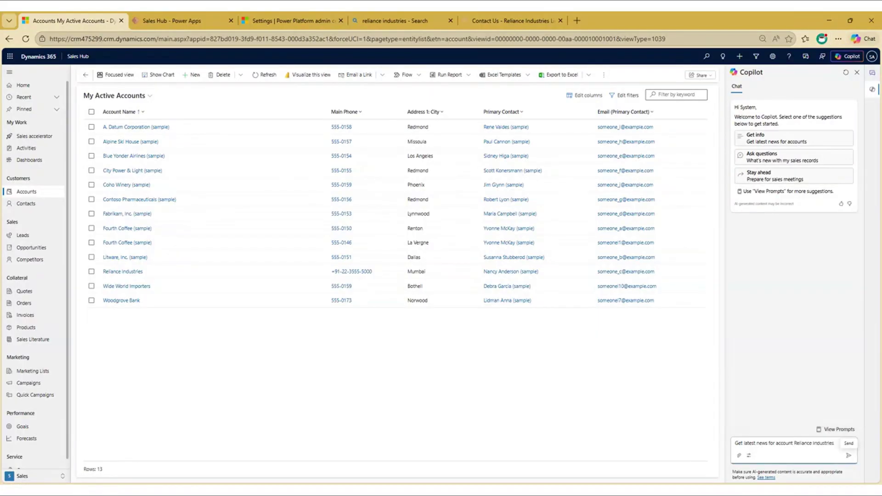
key("Return")
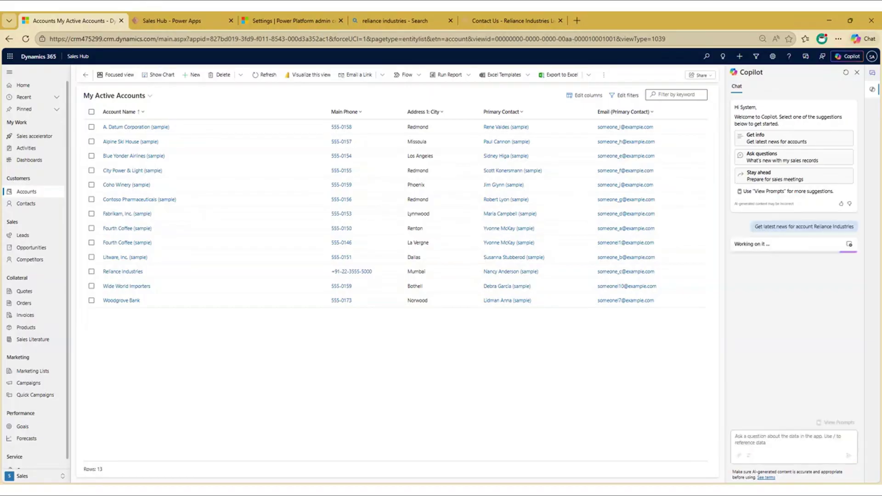
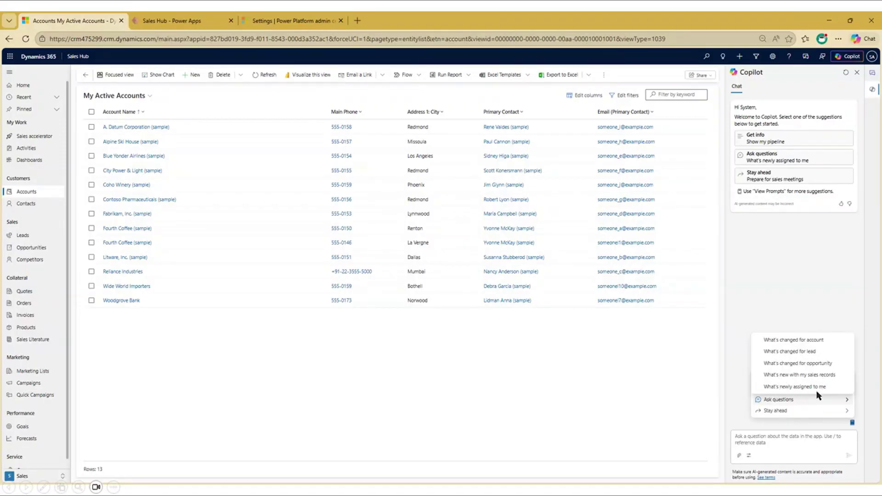
- Send Copilot the ready-made "What's changed for account" prompt and choose Reliance Industries from the offered accounts
left_click(782, 340)
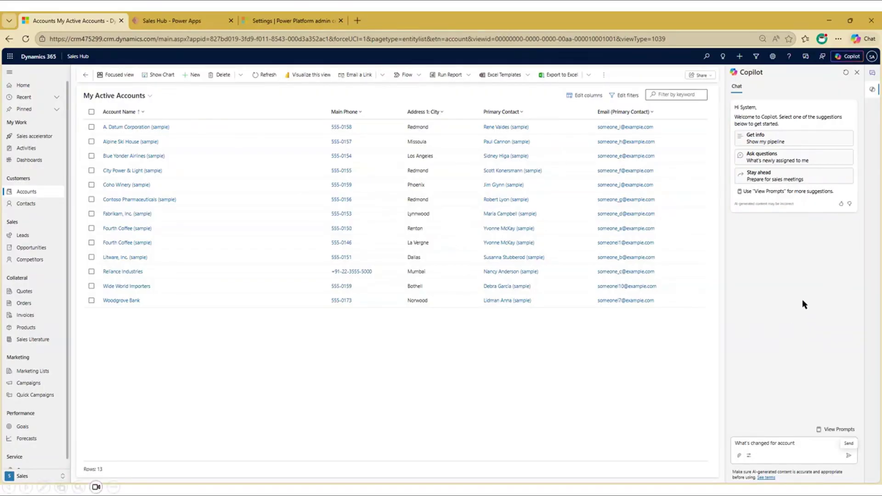
key("Return")
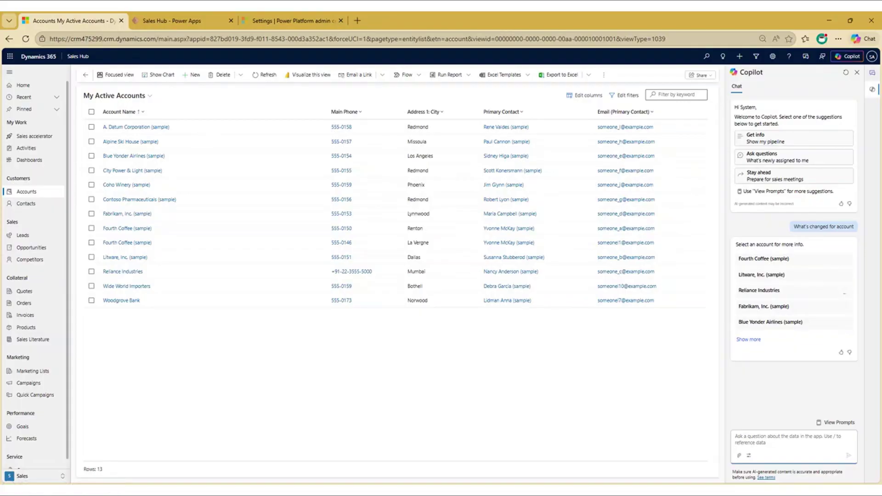
left_click(844, 293)
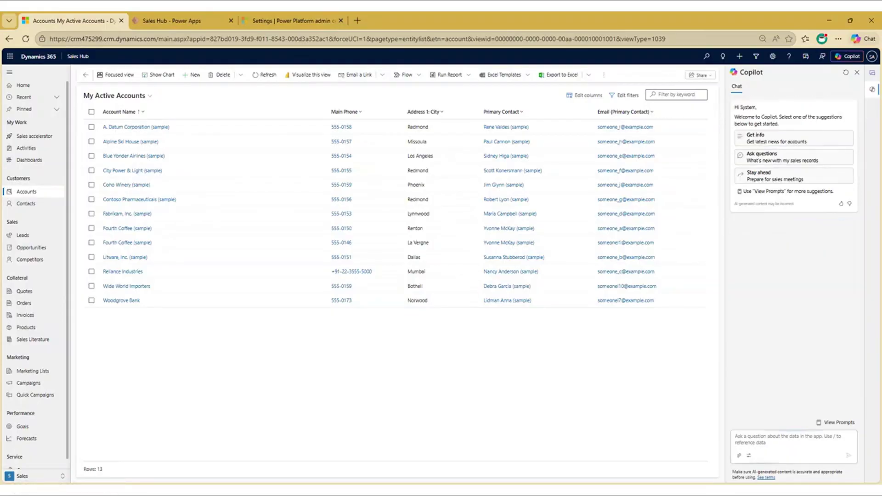
- Send Copilot the ready-made "What's newly assigned to me" prompt and summarize the Woodgrove Bank opportunity from its answer
left_click(836, 422)
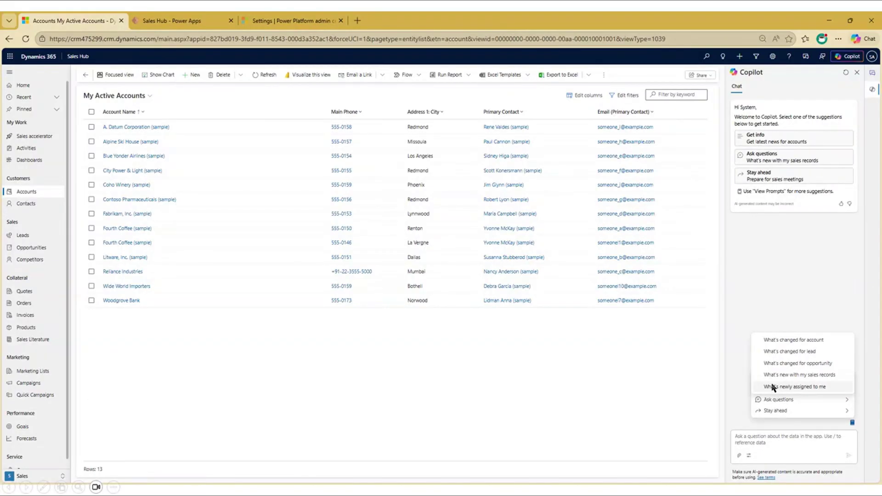
left_click(828, 386)
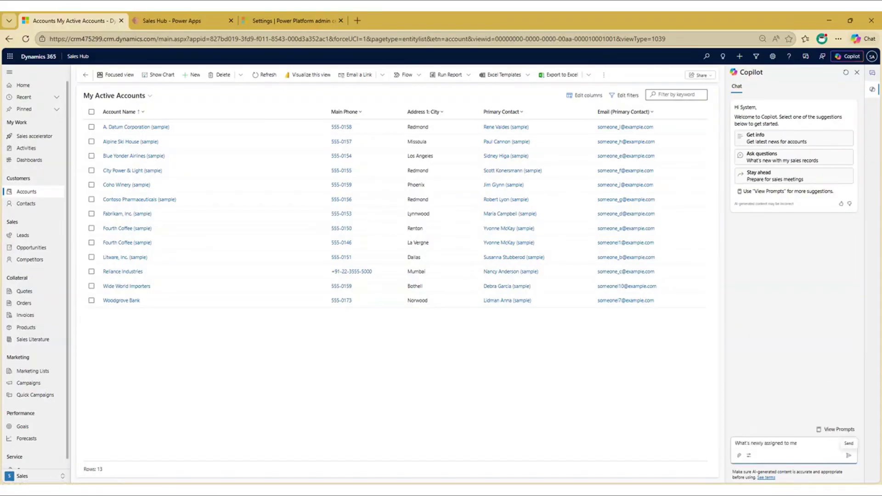
left_click(849, 456)
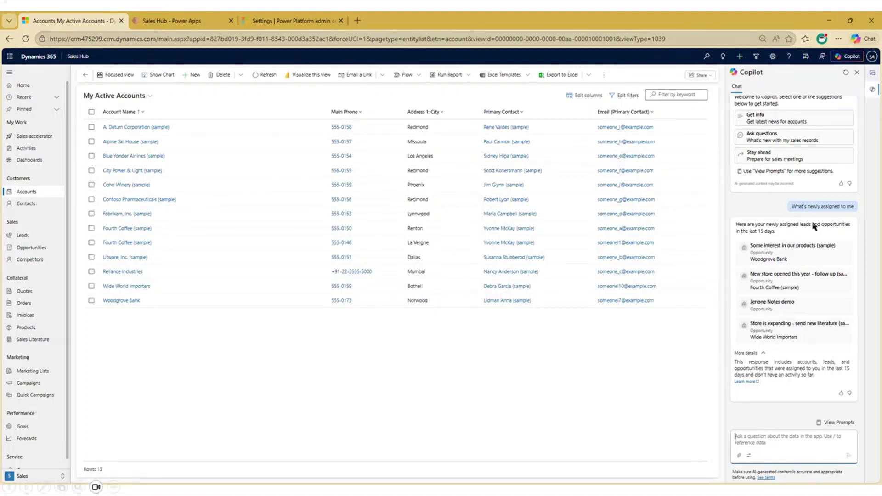
mouse_move(811, 277)
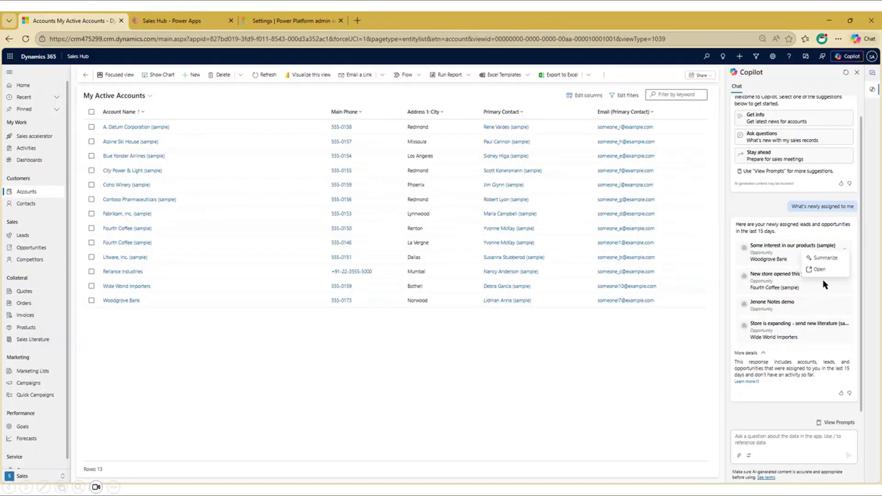
left_click(830, 257)
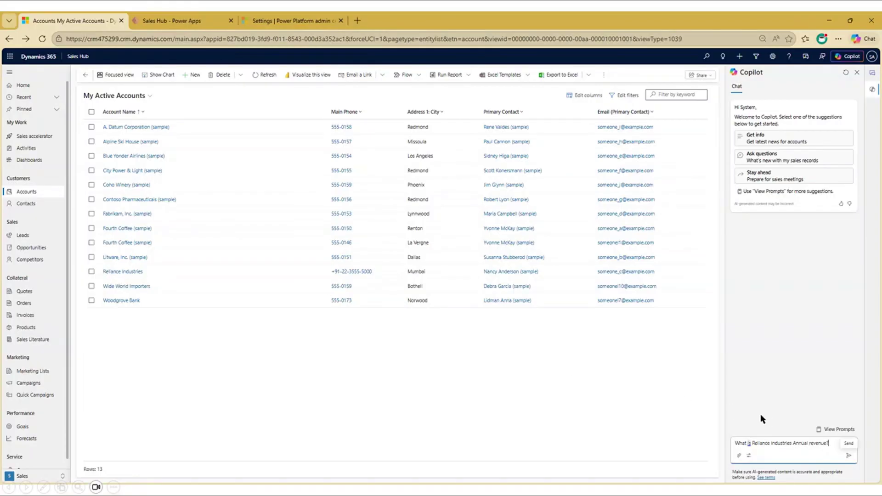
- Ask Copilot "What is Reliance Industries Annual revenue?"
key("Return")
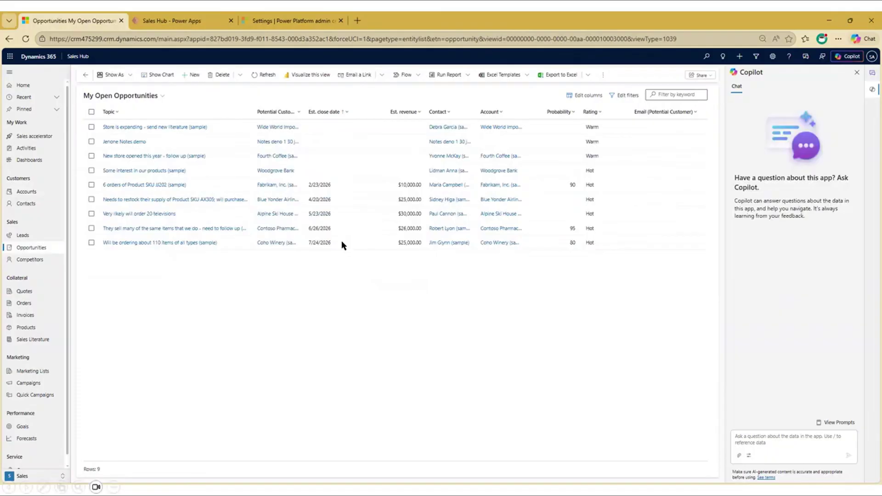
- From the open opportunities, ask Copilot to "display deals with deal size above 10000" and show all the results on a page
left_click(600, 327)
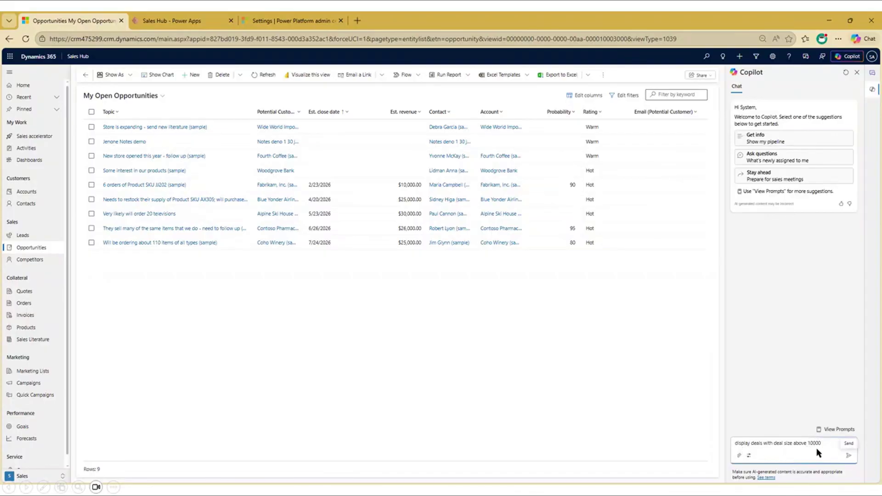
key("Return")
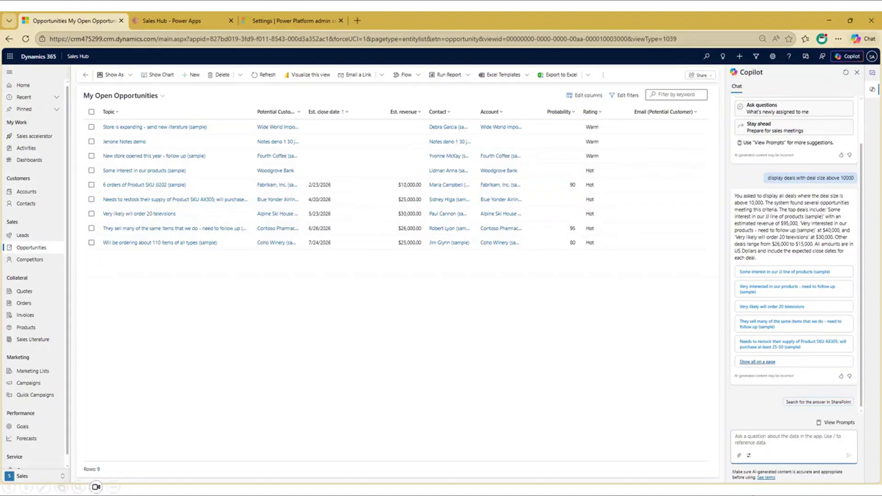
left_click(761, 363)
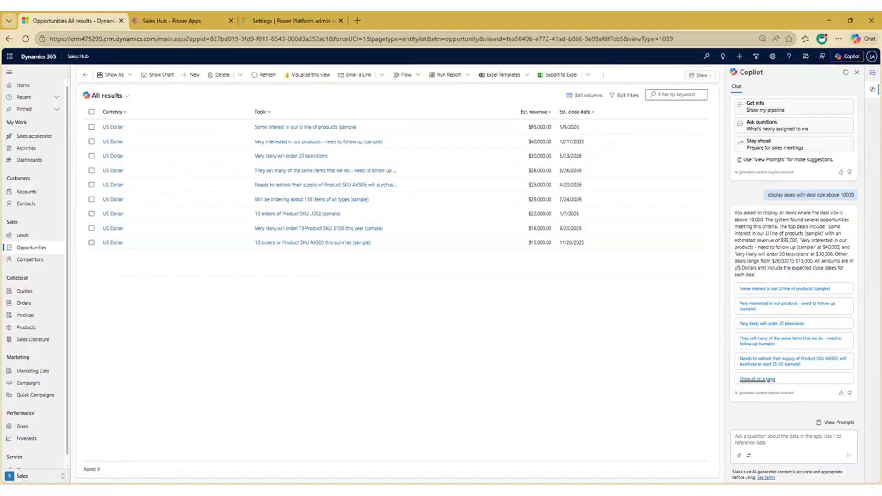
left_click(822, 198)
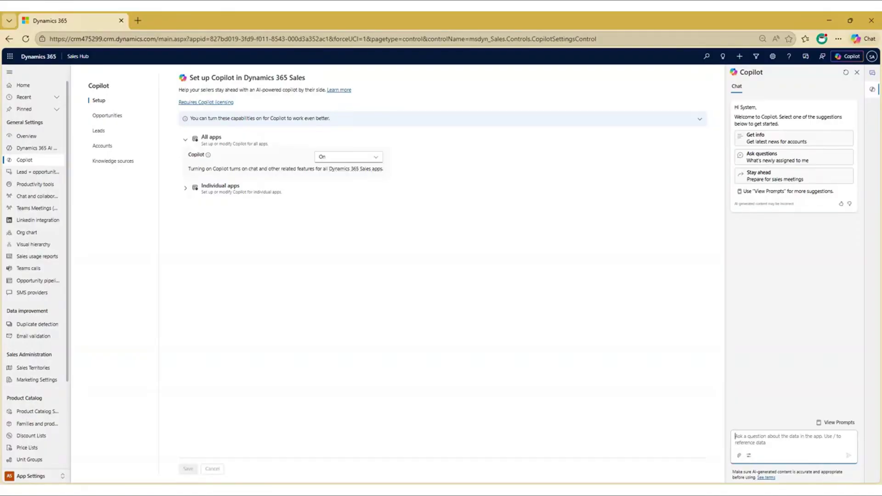
- Add the Est. close date and Est. revenue opportunity fields to the summary in Copilot's opportunity settings
left_click(106, 117)
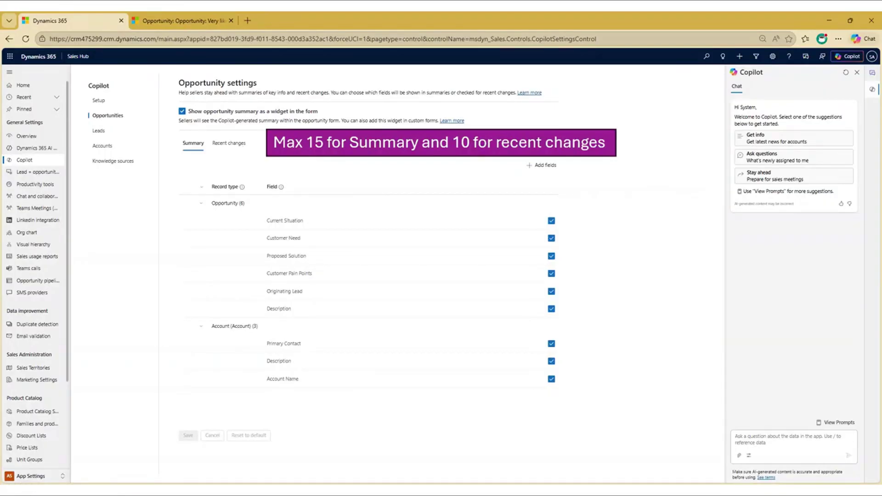
left_click(543, 166)
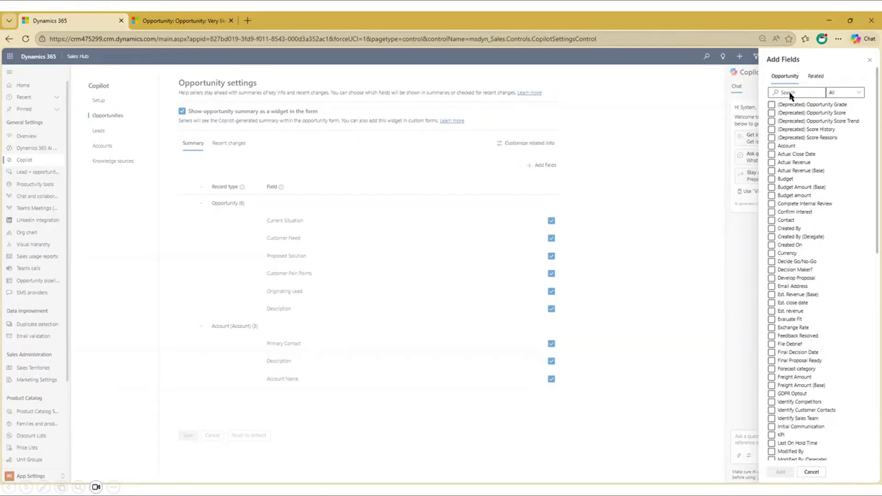
type("estimated")
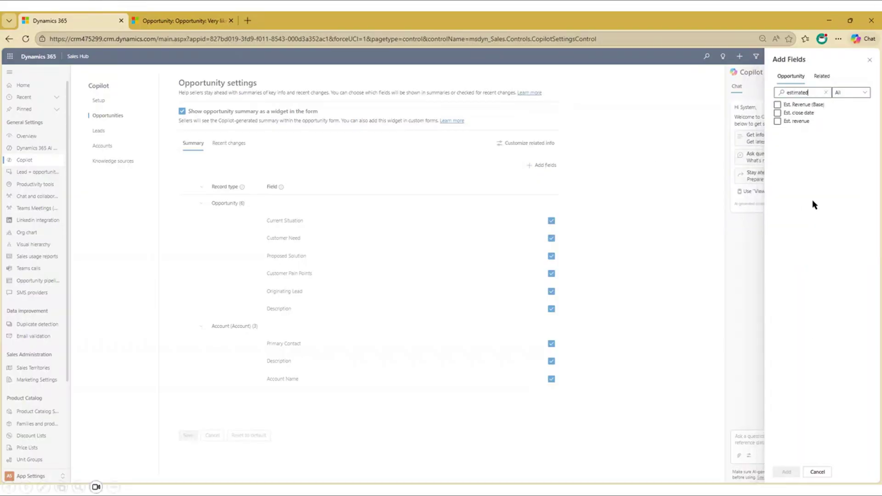
left_click(784, 113)
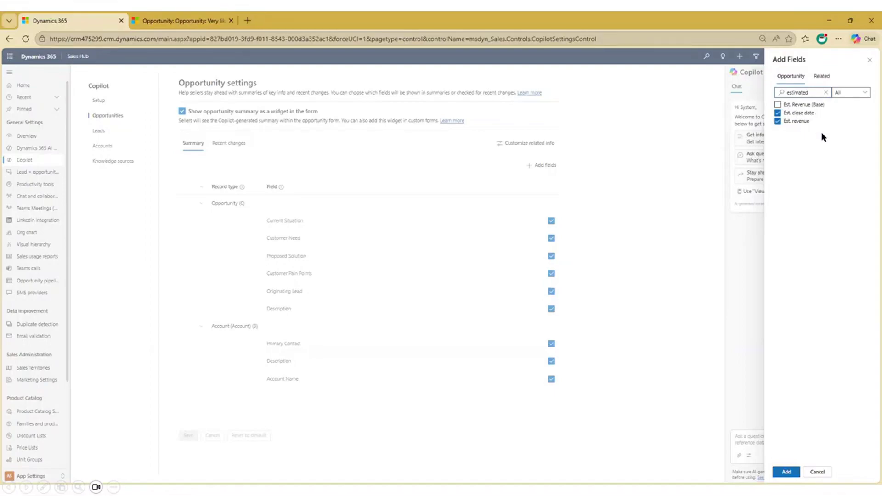
left_click(787, 472)
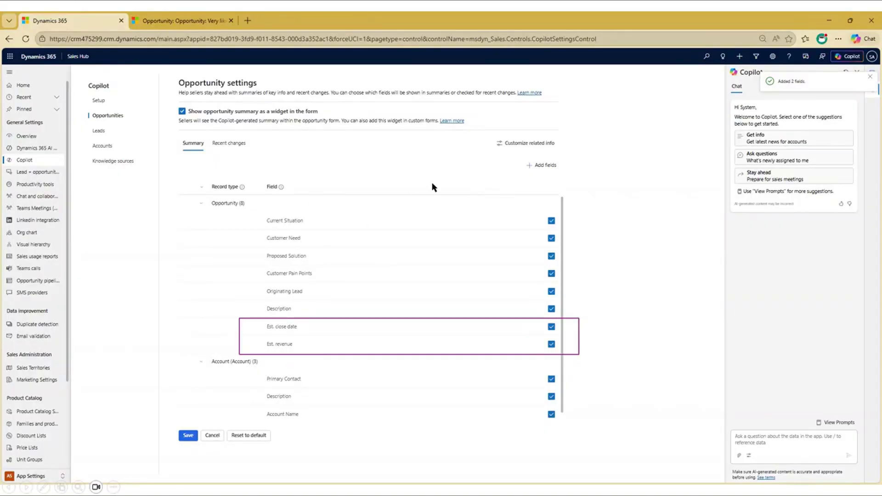
- Add the Email field of the related Contact (Contact) record type to the opportunity summary fields
left_click(546, 166)
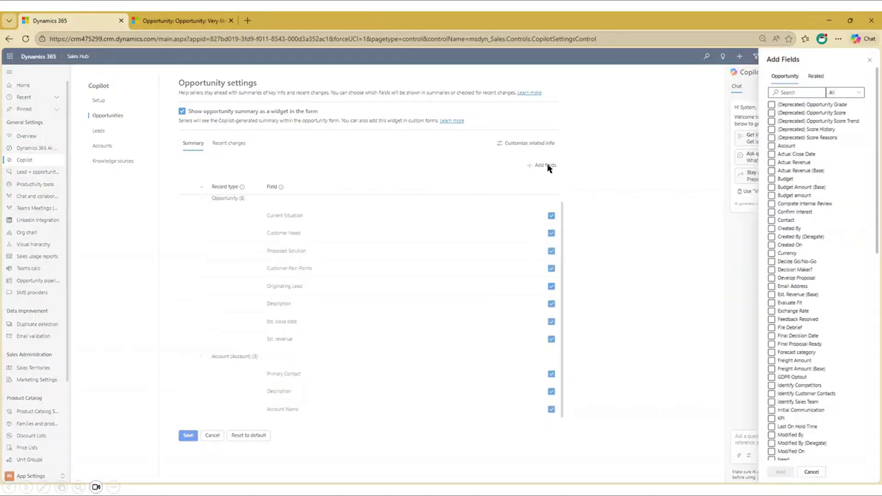
left_click(816, 76)
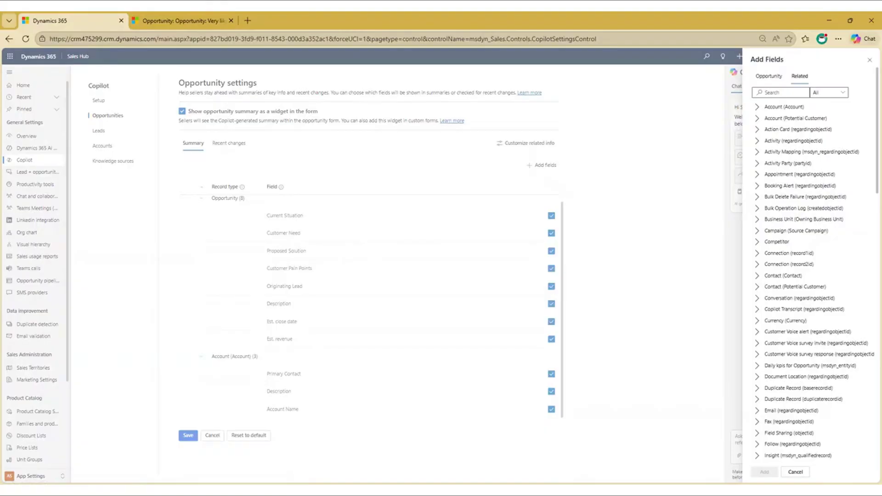
left_click(783, 276)
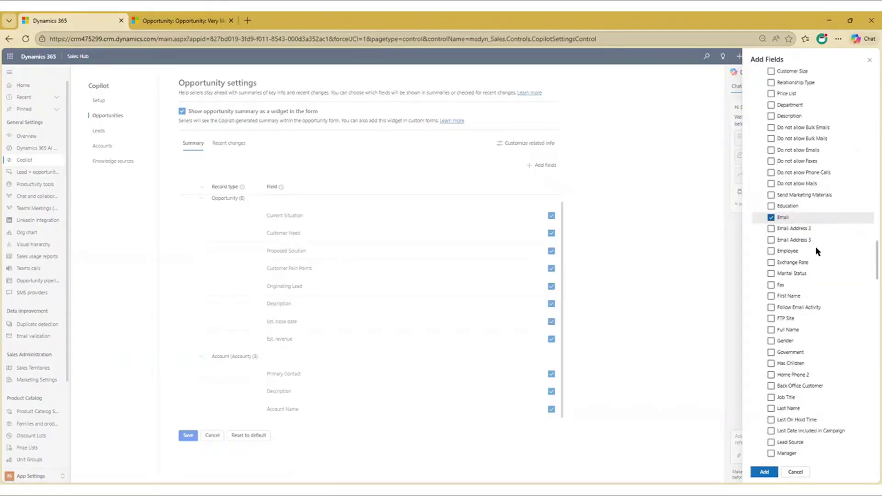
left_click(770, 477)
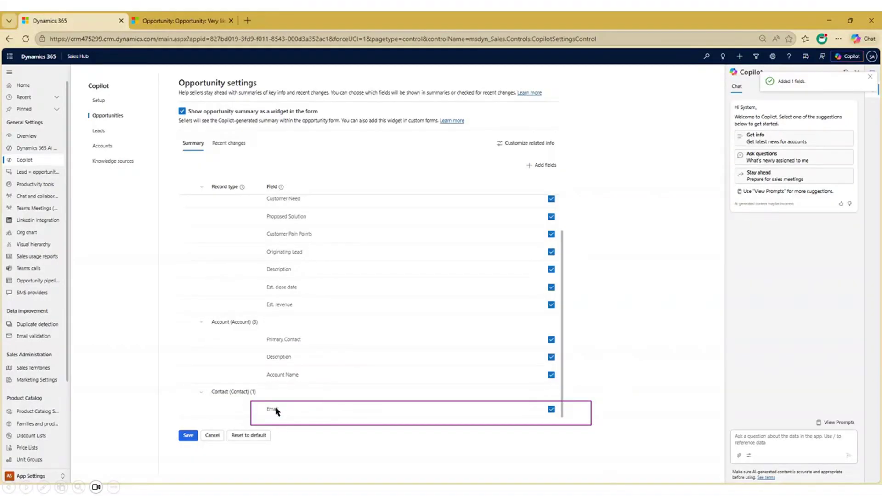
- Refresh the "Very likely will order 20 televisions" opportunity and ask Copilot to "Summarize this opportunity"
key("ctrl+Tab")
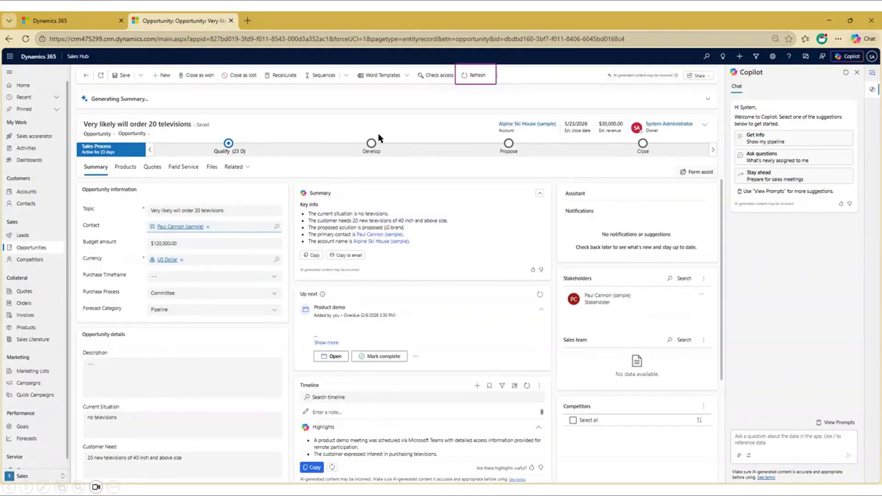
left_click(474, 77)
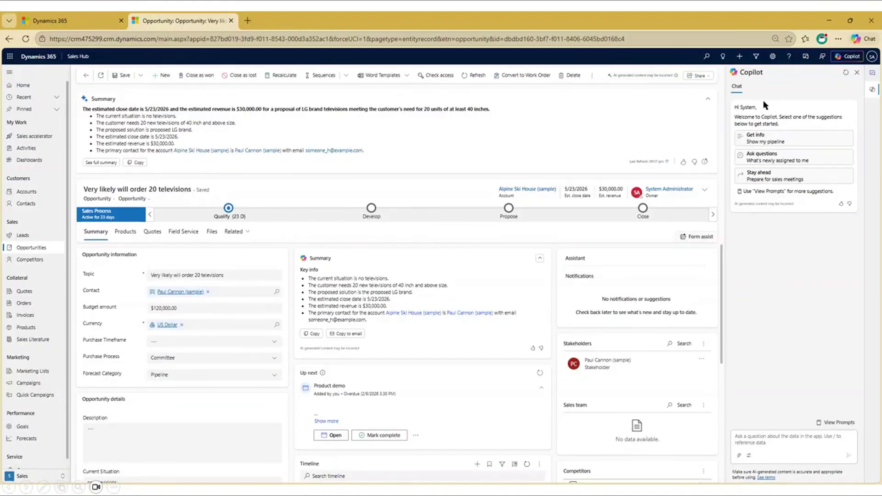
left_click(784, 438)
type("Summarize this opportunity")
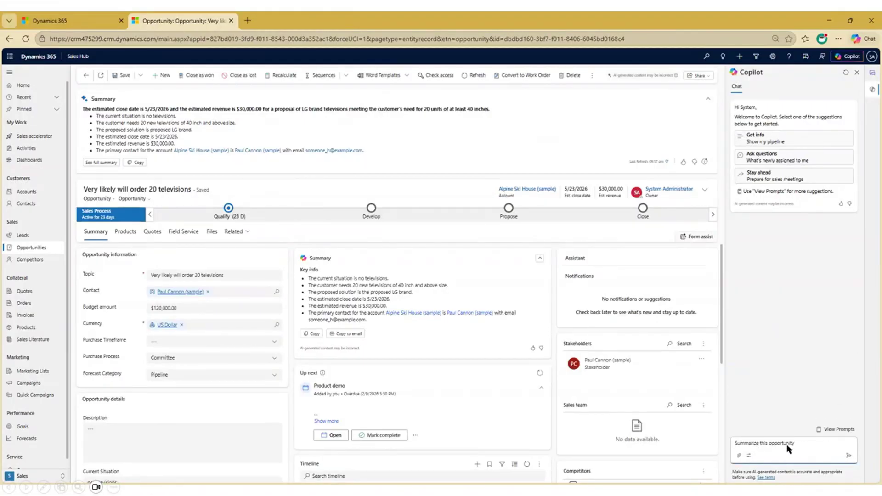
key("Return")
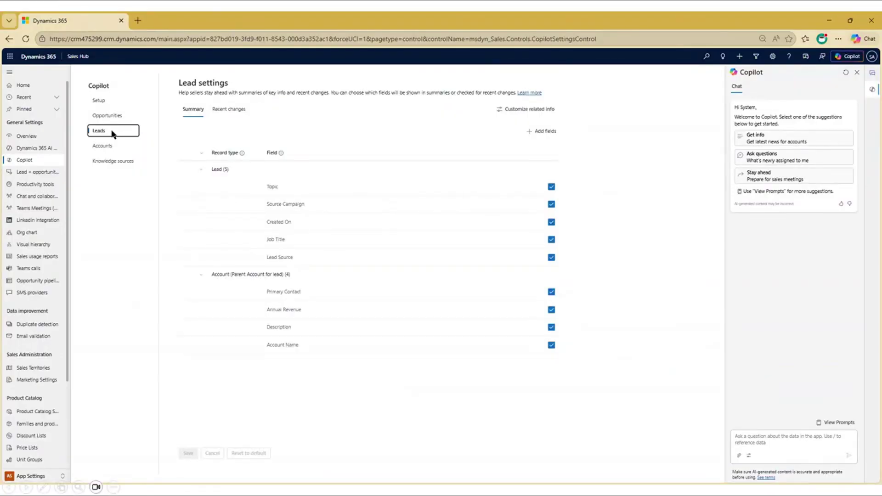
key("Down")
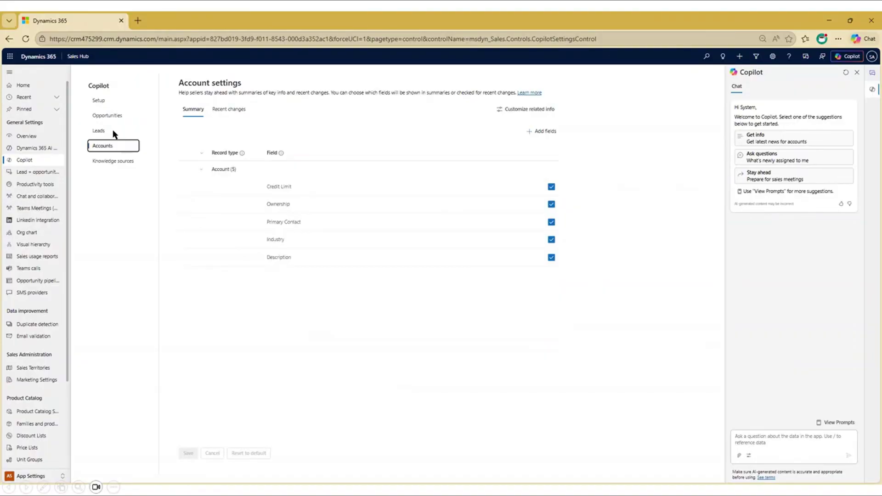
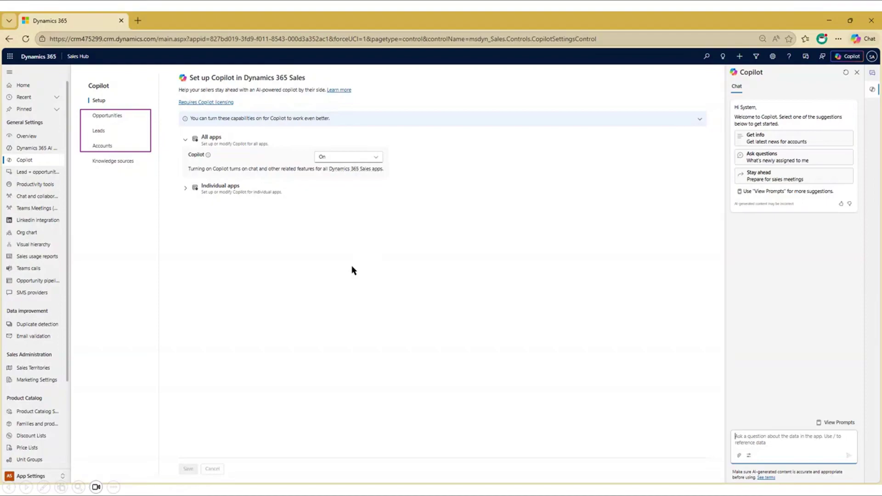
key("Right")
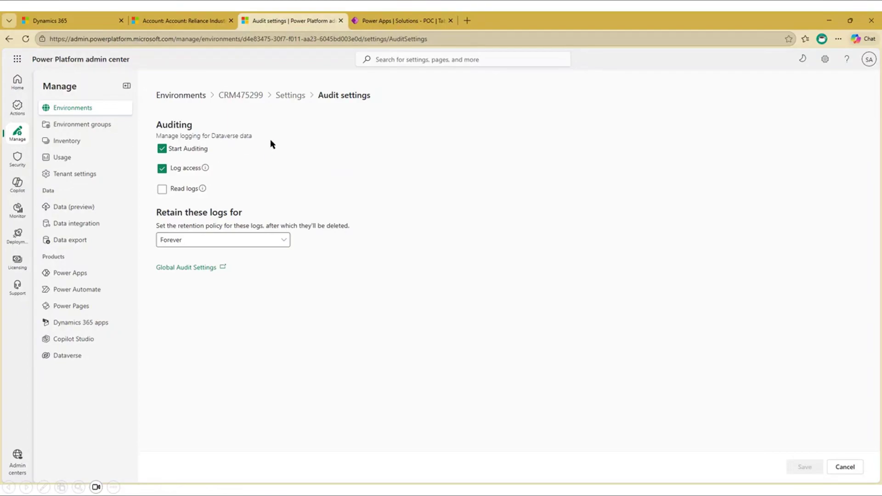
key("ctrl+Tab")
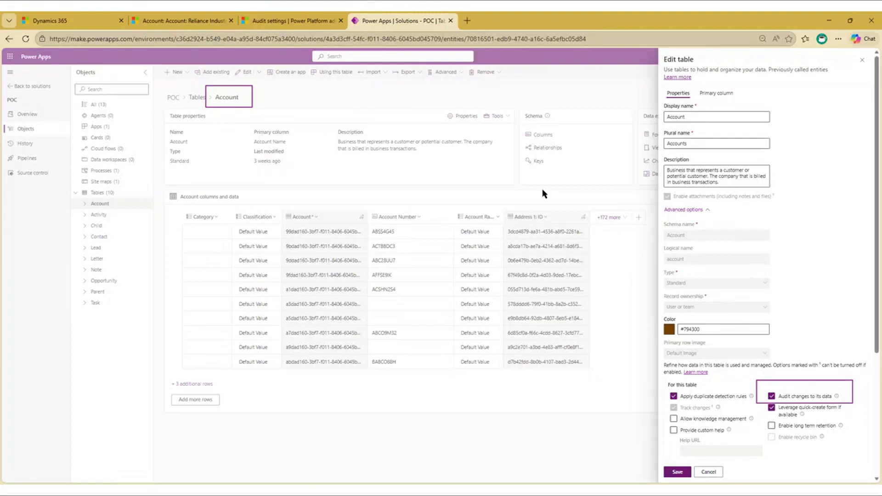
left_click(562, 250)
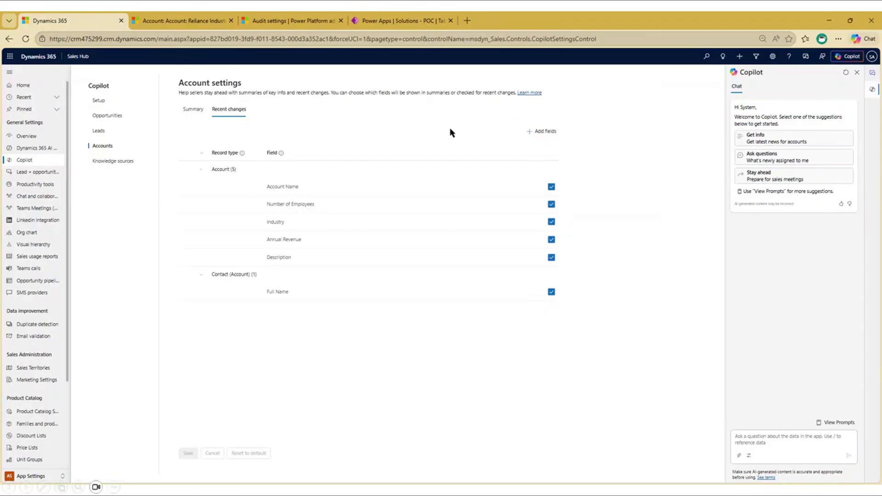
- Ask Copilot for "Recent changes in this Account" on the Reliance Industries record
key("ctrl+Tab")
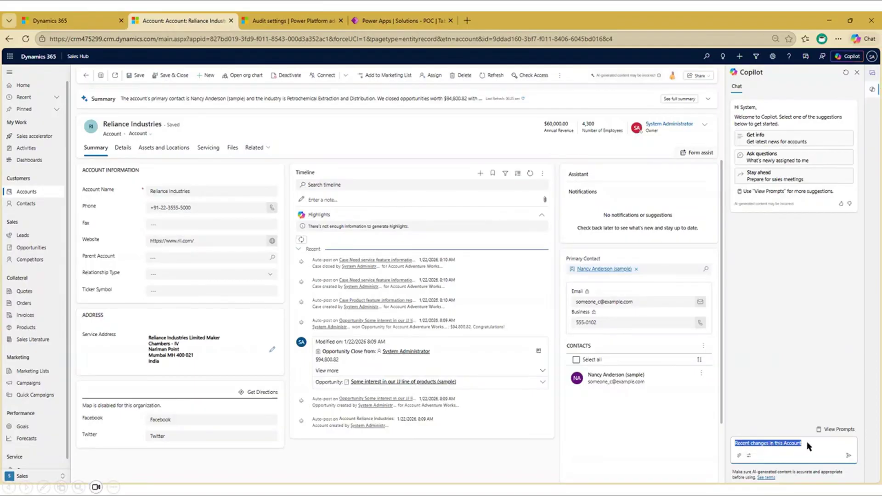
key("Return")
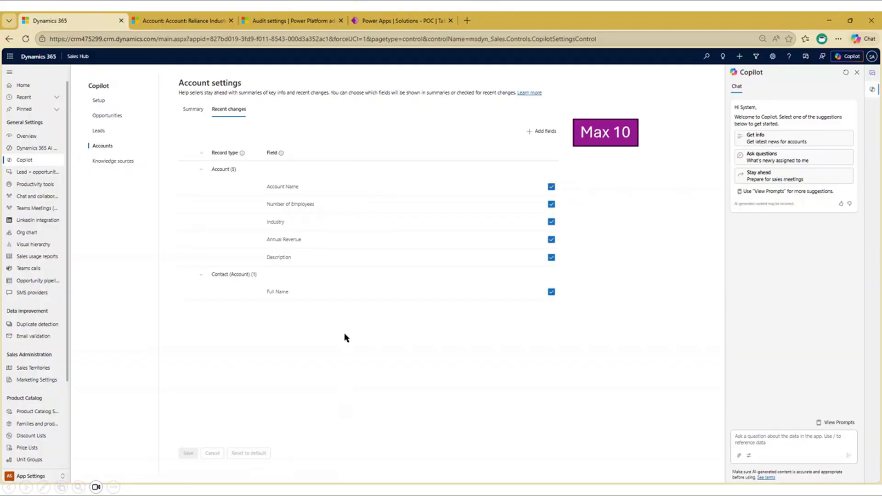
- Add Main Phone and Website to the recent-changes fields for accounts, exclude Description, and save the settings
left_click(543, 133)
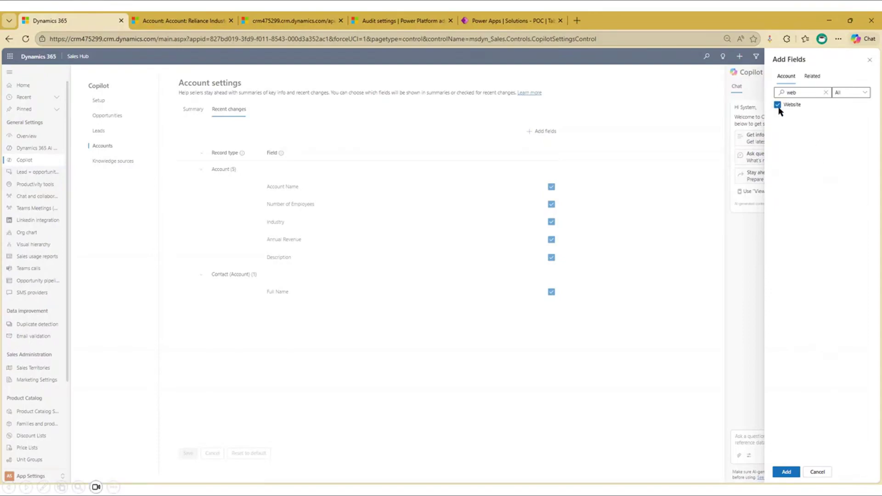
left_click(792, 472)
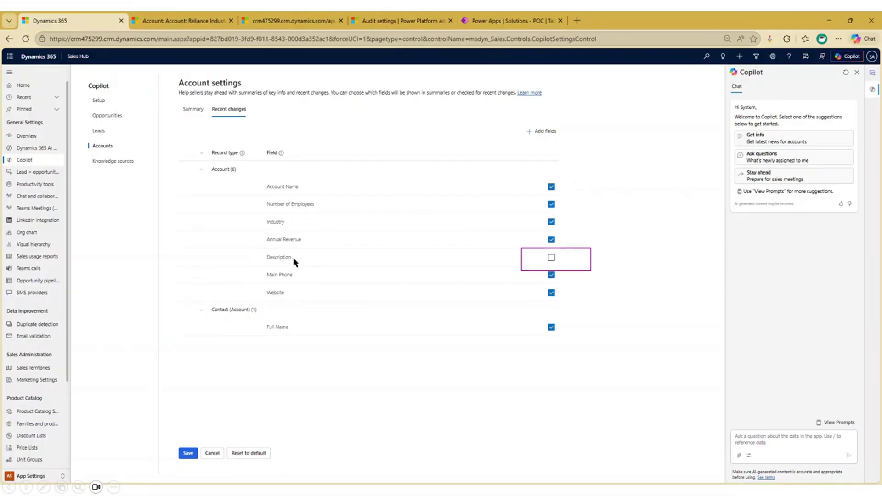
left_click(552, 260)
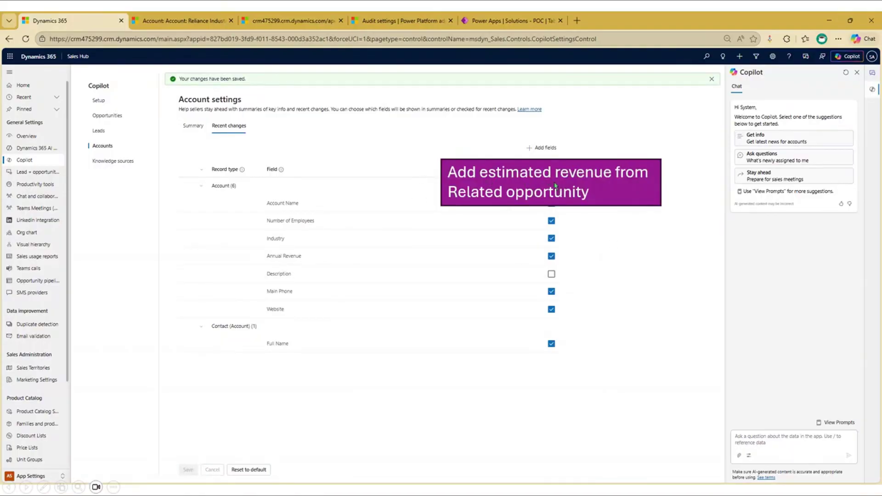
- Add Est. revenue from the related Opportunity (Account) record type to the recent-changes fields for accounts
left_click(546, 148)
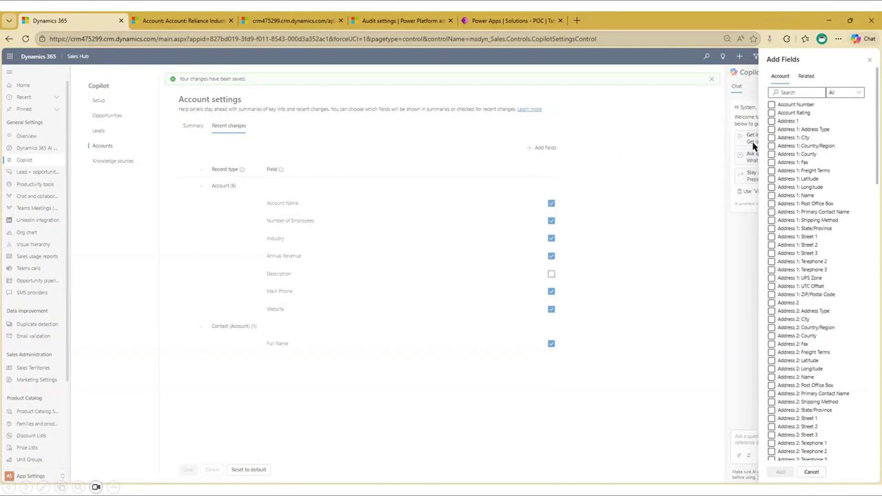
left_click(808, 77)
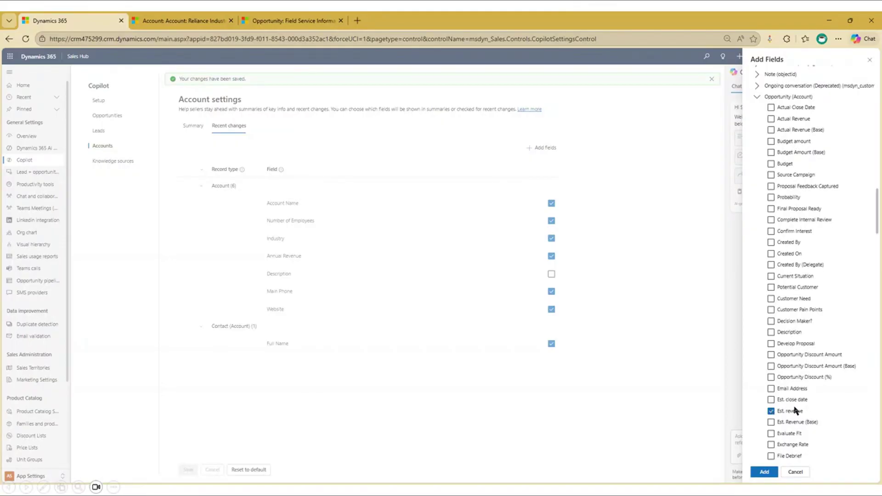
key("Return")
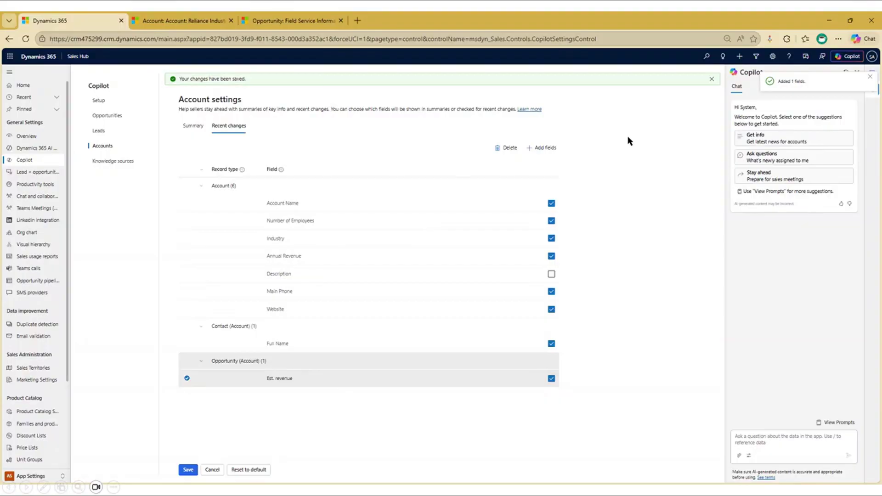
- Ask Copilot for "Recent changes in this account" on the Reliance Industries record, and check the recent-changes fields for opportunities
key("ctrl+Tab")
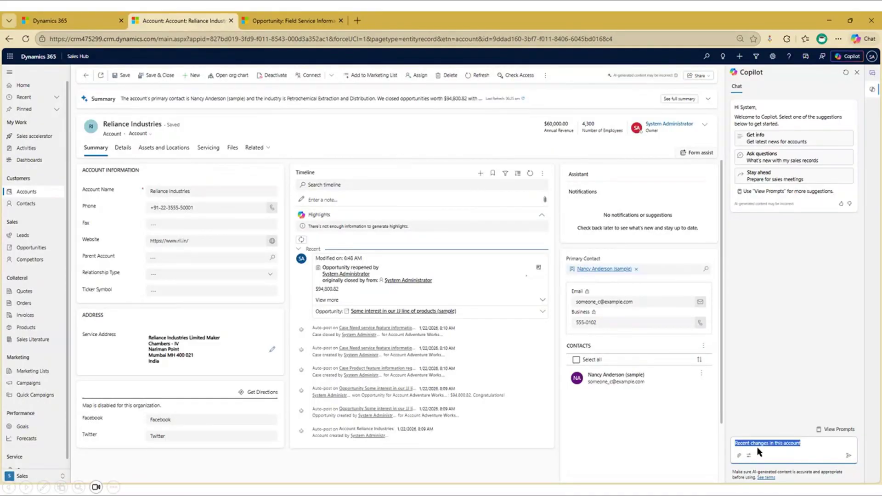
left_click(849, 456)
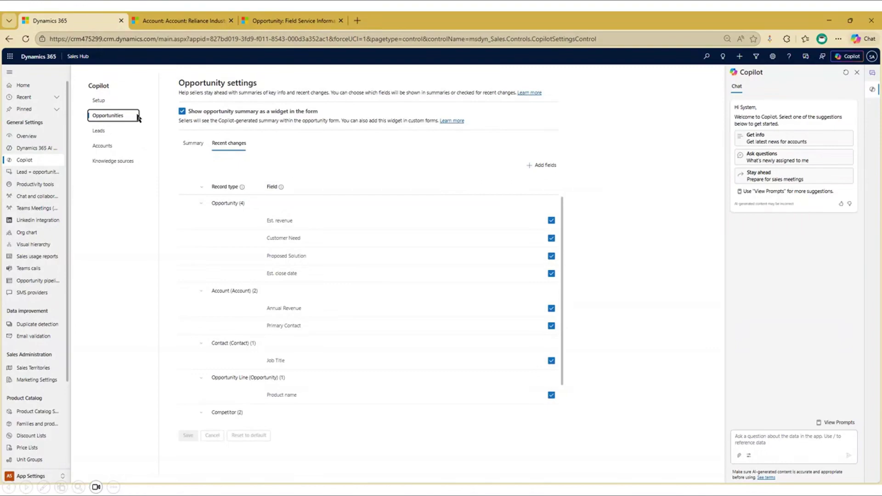
key("Down")
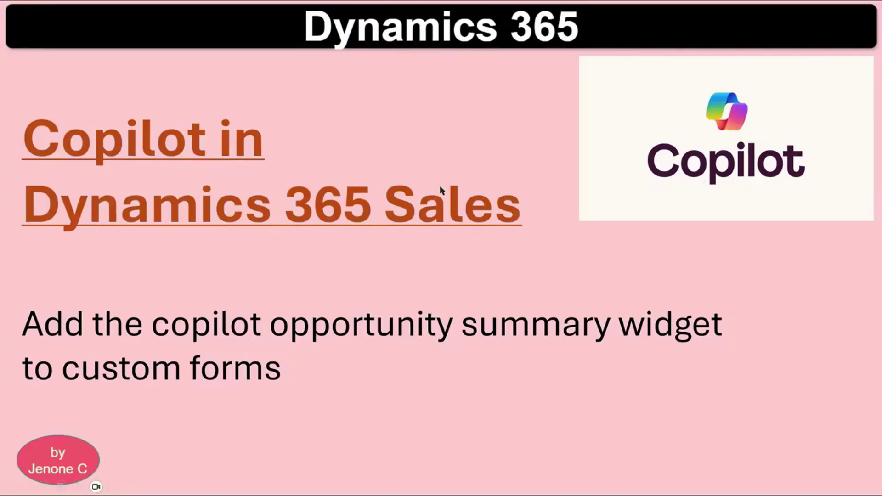
- Review the opportunity form's Copilot summary widget and its display setting, and show the JJ line opportunity in the Custom Opportunity form
left_click(525, 125)
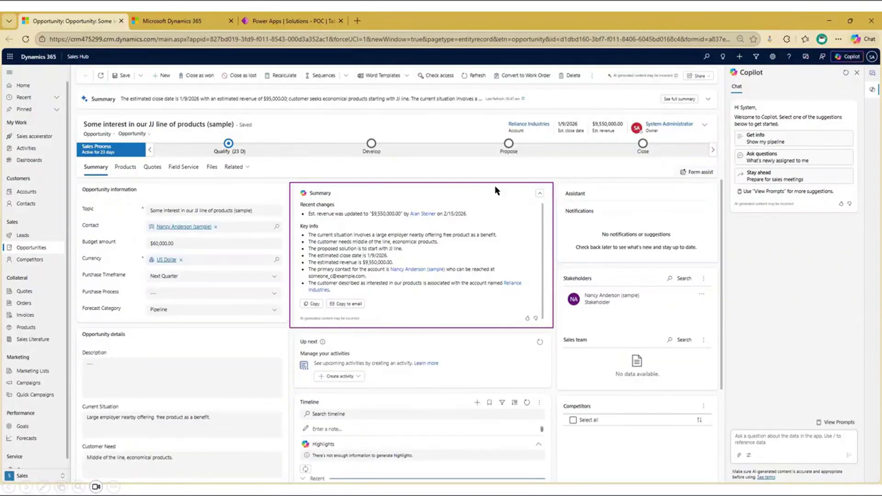
key("ctrl+Tab")
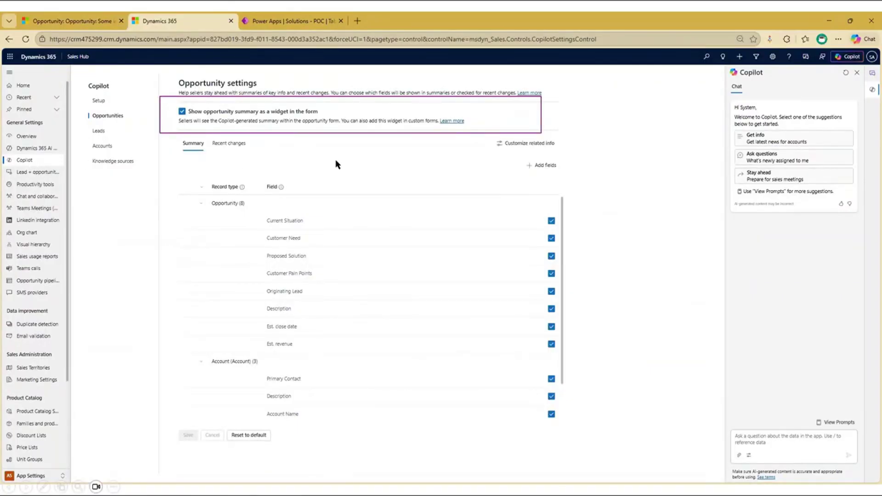
key("ctrl+shift+Tab")
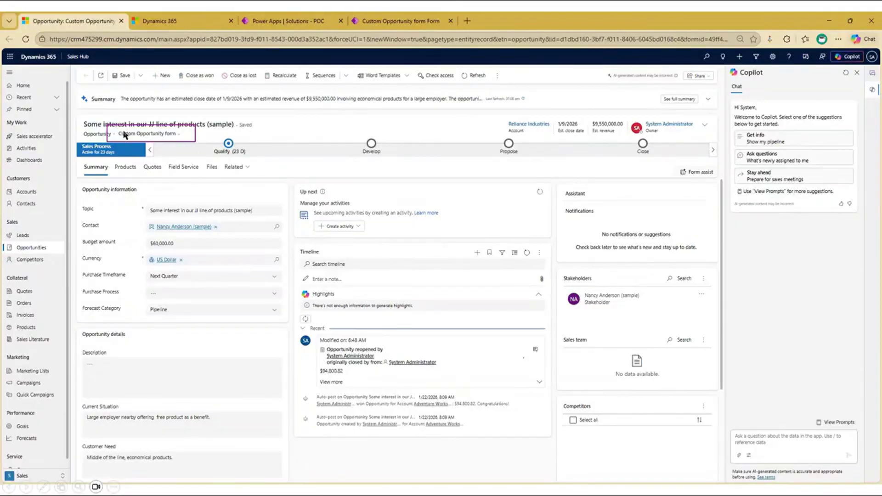
- In Power Apps, add a "Copilot Summary" section with a Record summary component to the Custom Opportunity form, publish it and check the opportunity
key("ctrl+shift+Tab")
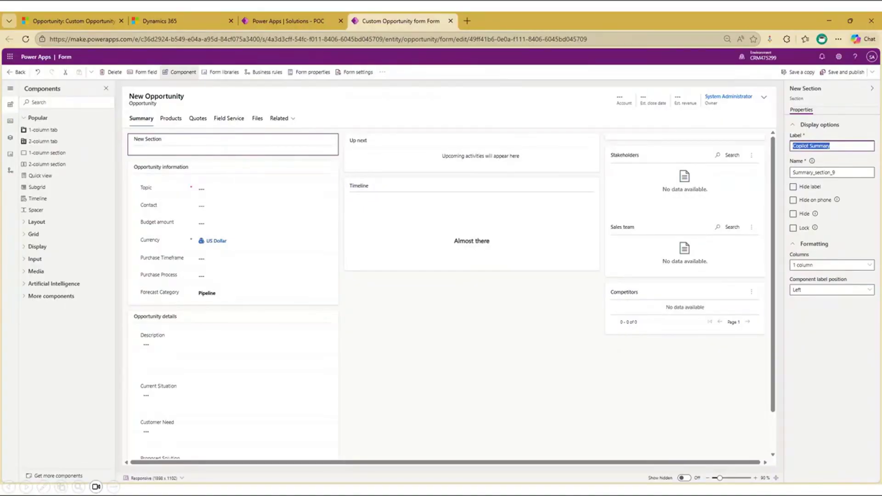
left_click(37, 246)
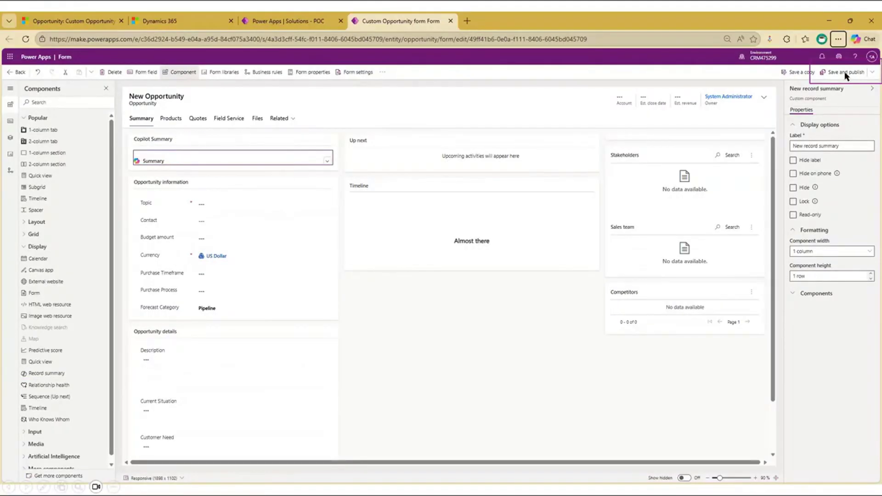
key("ctrl+1")
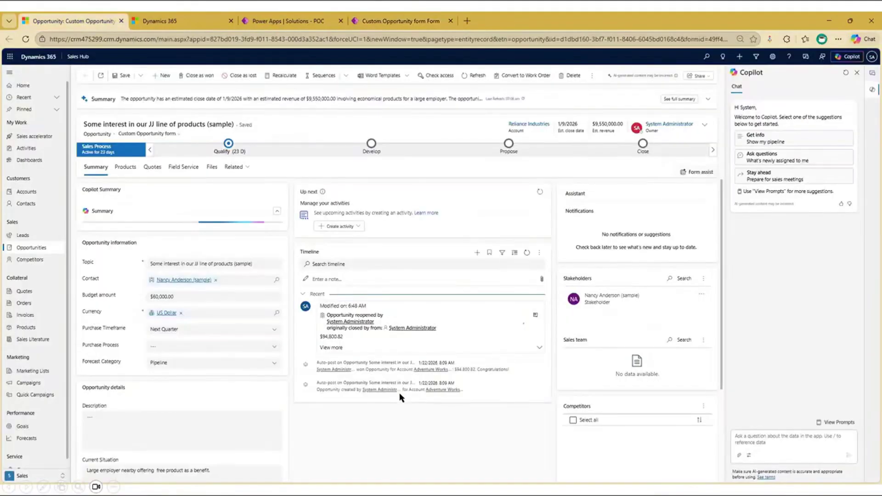